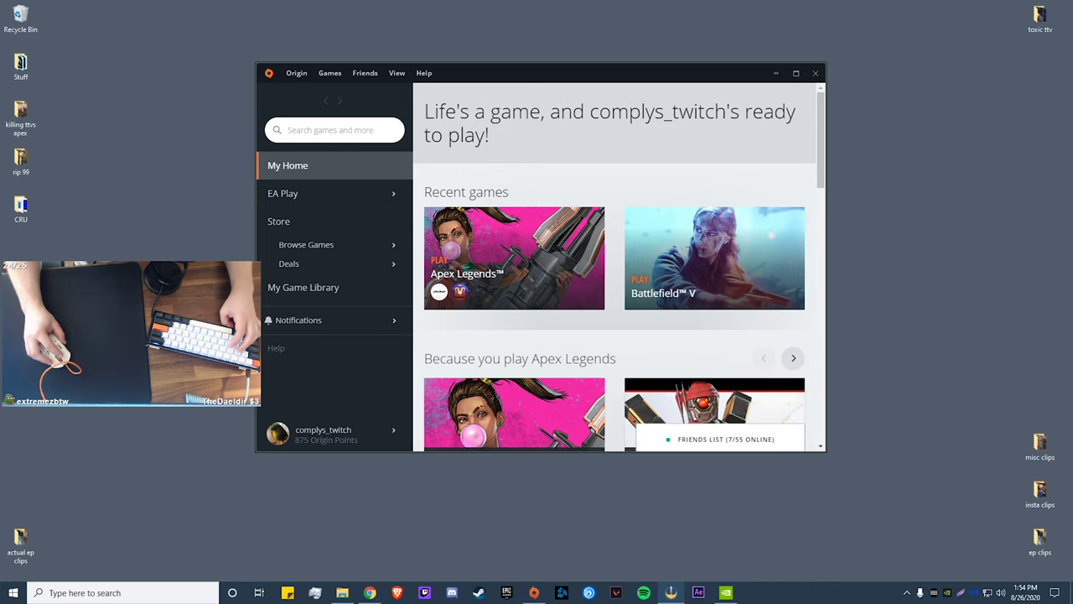
Step: Read the r/CompetitiveApex 4:3 fix post in Chrome and glance at the Twitter tab
key(alt+Tab)
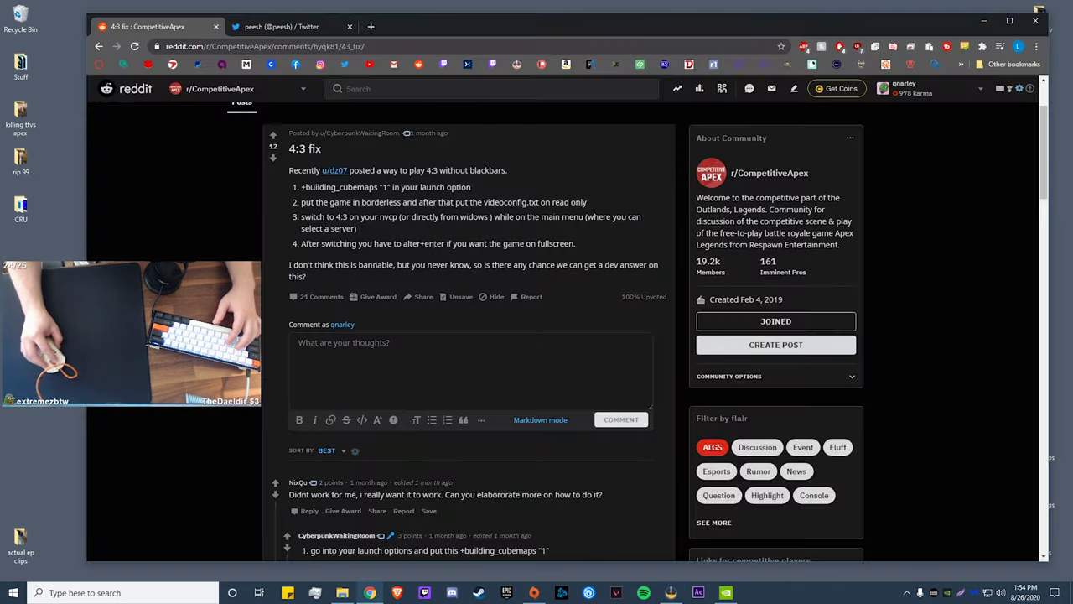
key(ctrl+Tab)
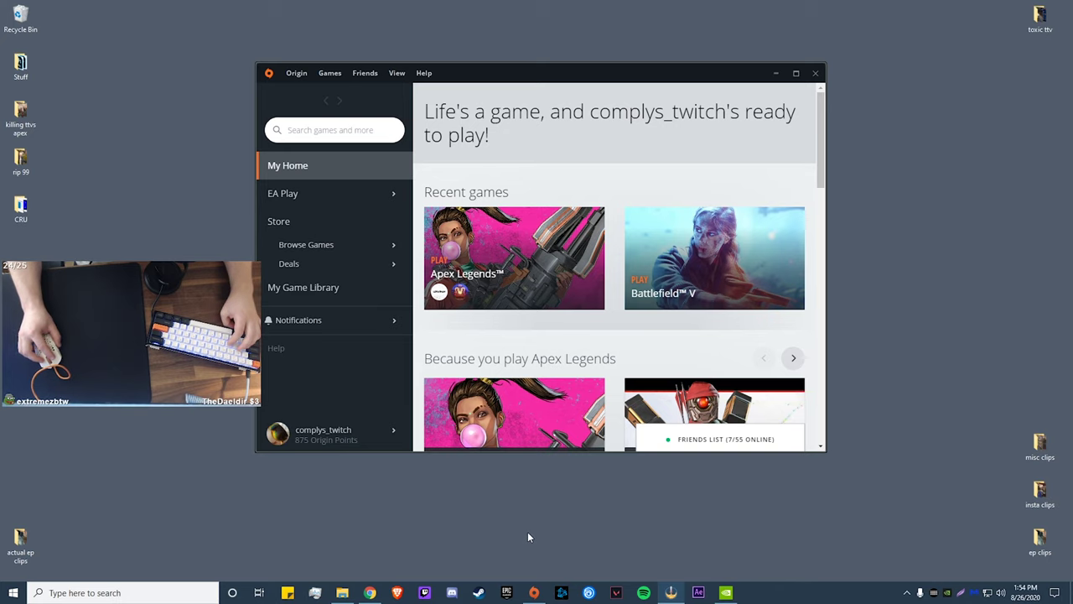
Step: Confirm the 1440 x 1080 144Hz custom resolution is listed, testing and cancelling a duplicate entry
click(726, 593)
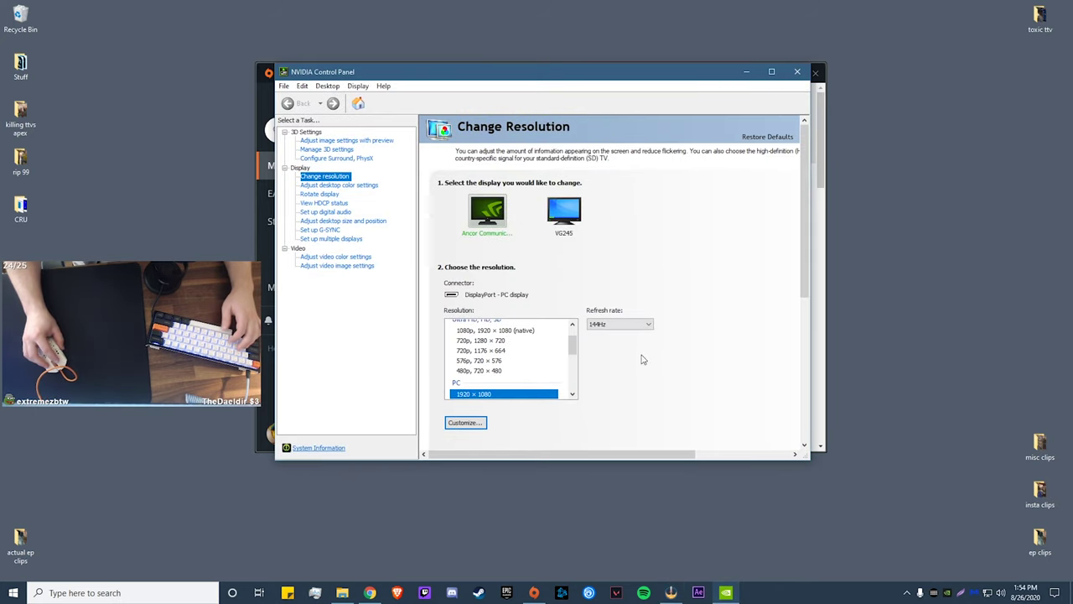
click(466, 423)
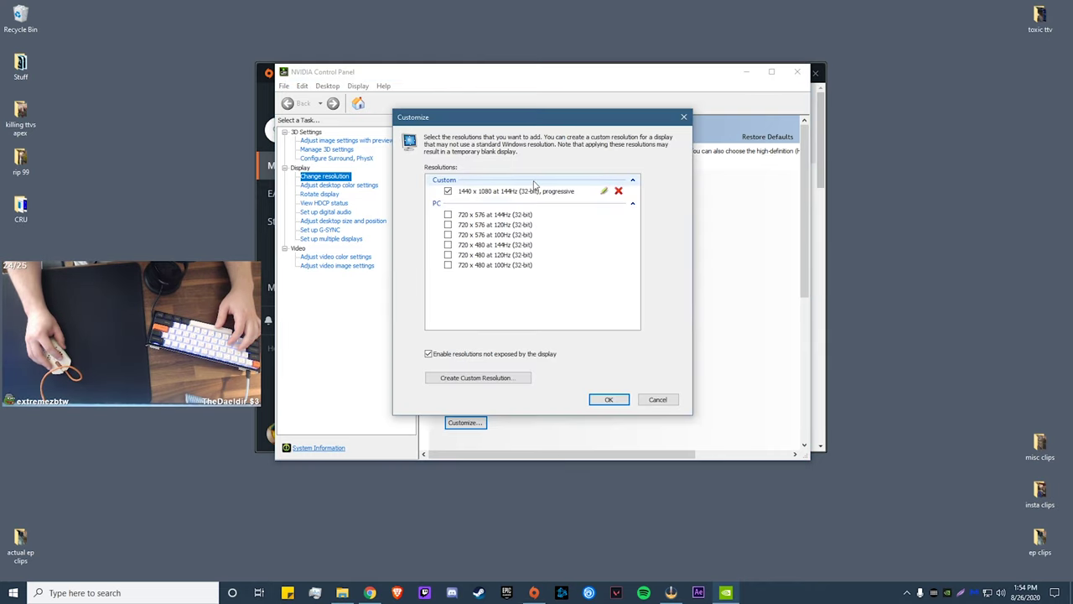
click(483, 378)
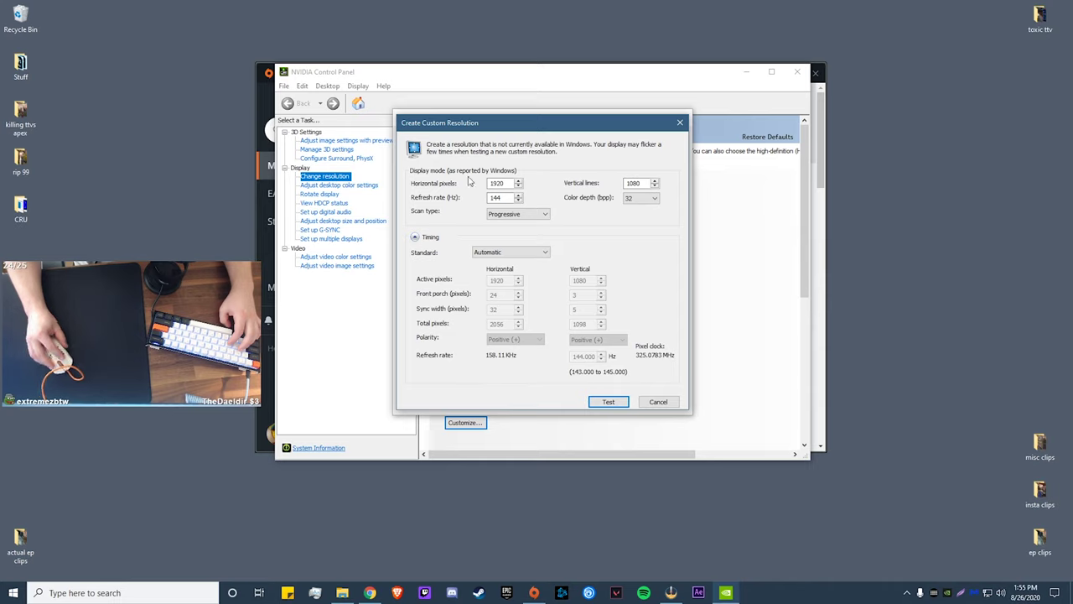
double_click(496, 182)
text(1440)
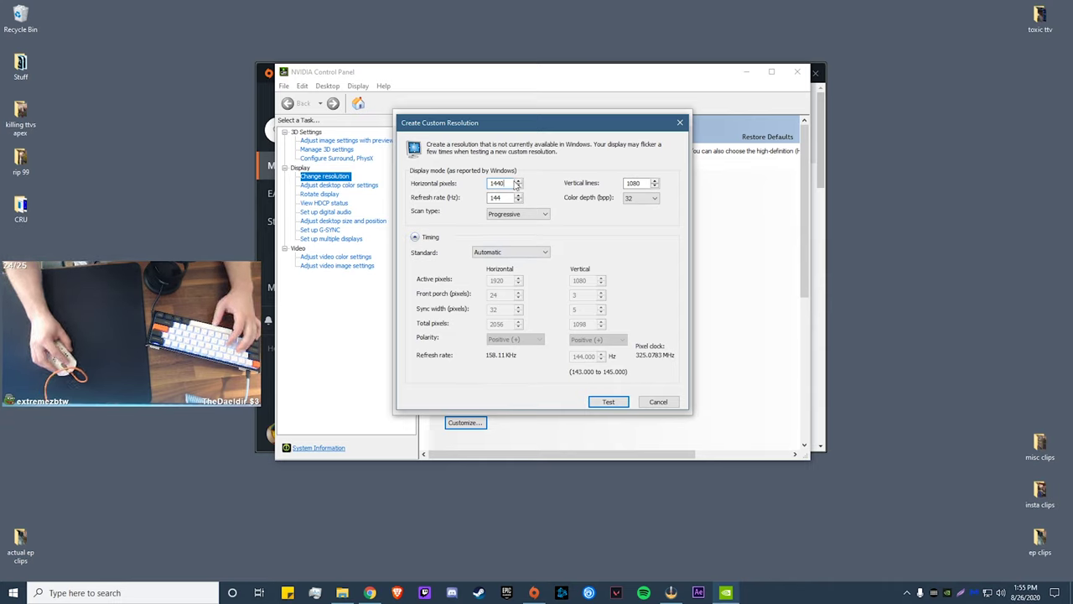
click(612, 404)
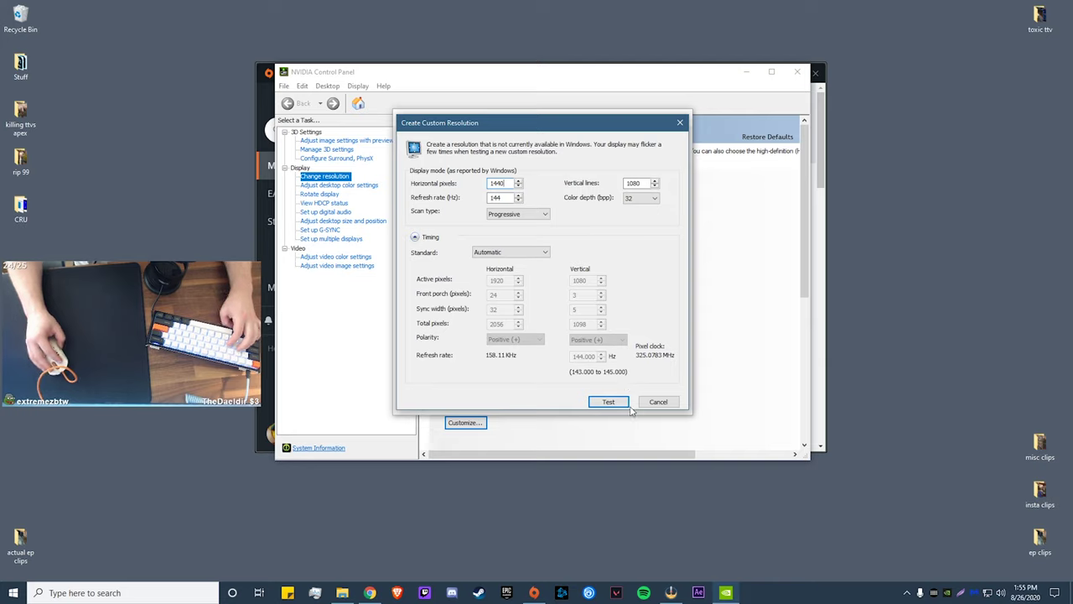
click(658, 401)
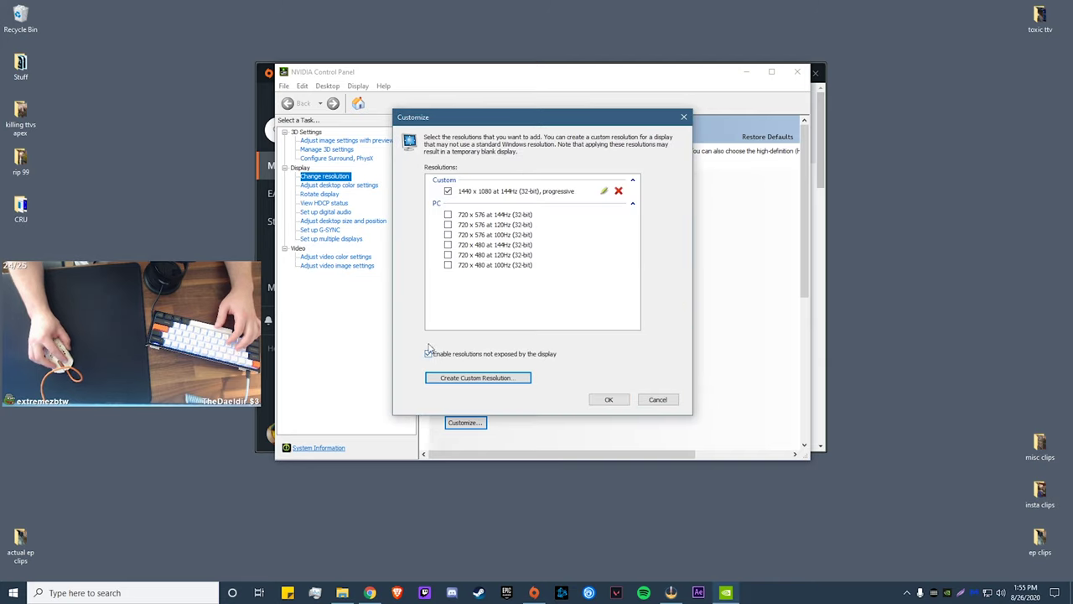
click(609, 400)
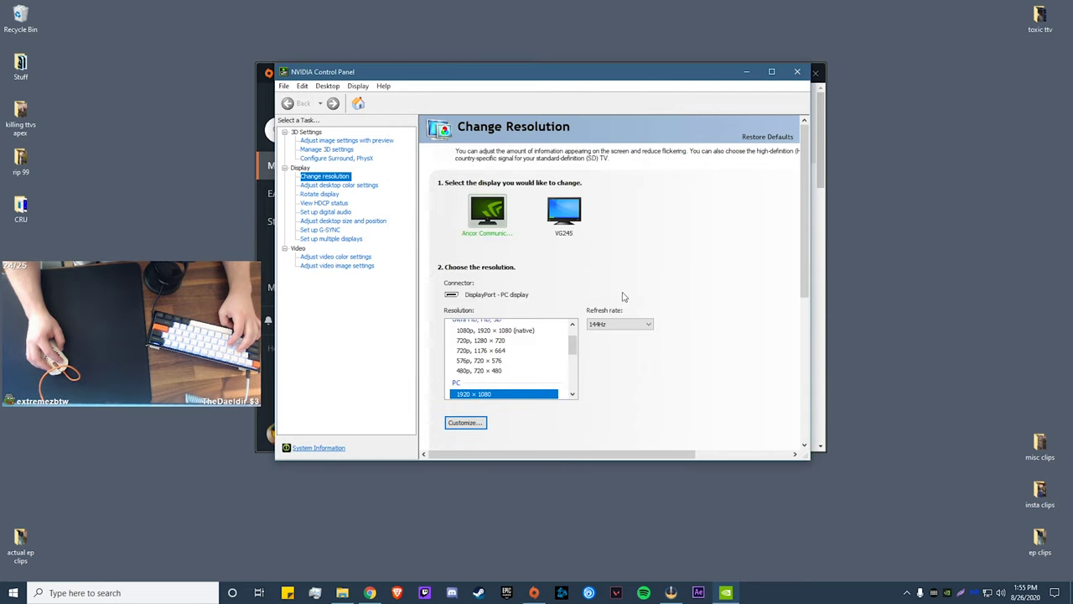
Step: Apply Full-screen scaling performed on Display, overriding the scaling mode set by games
click(344, 222)
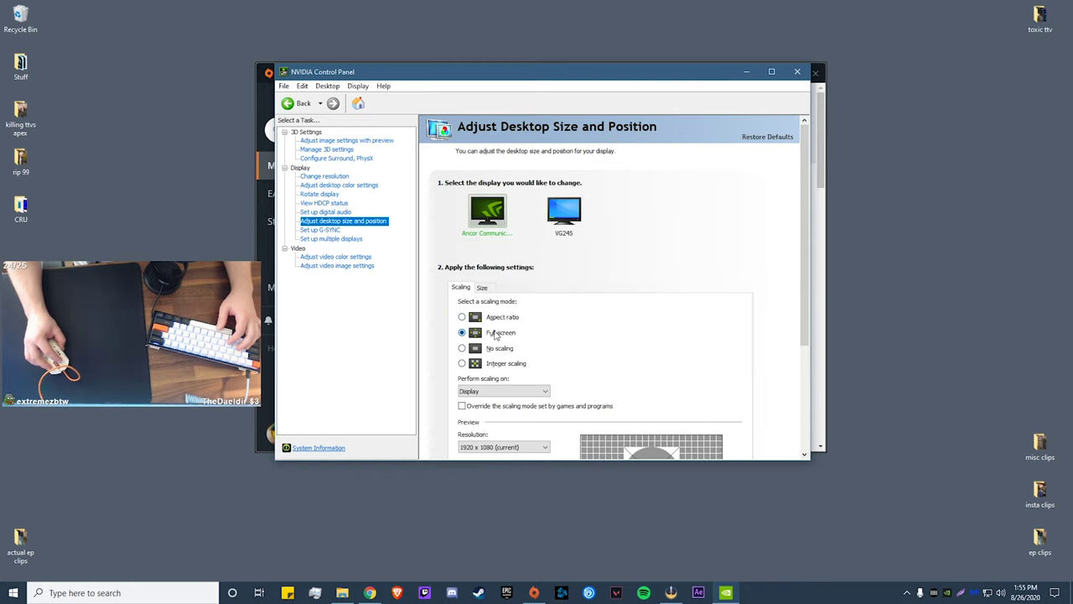
scroll(576, 348, down, 1)
click(543, 334)
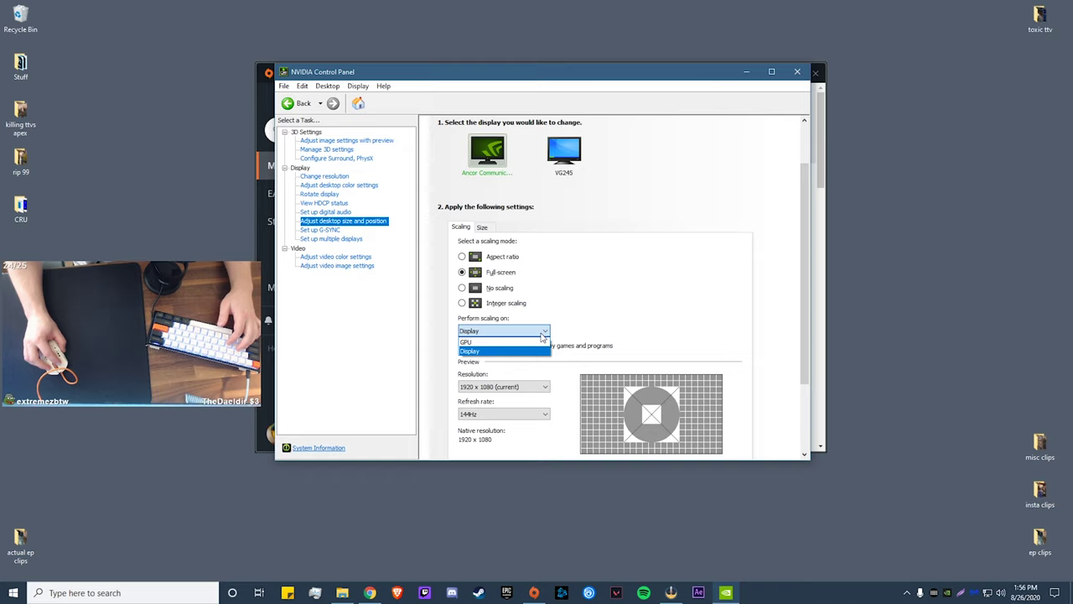
click(516, 349)
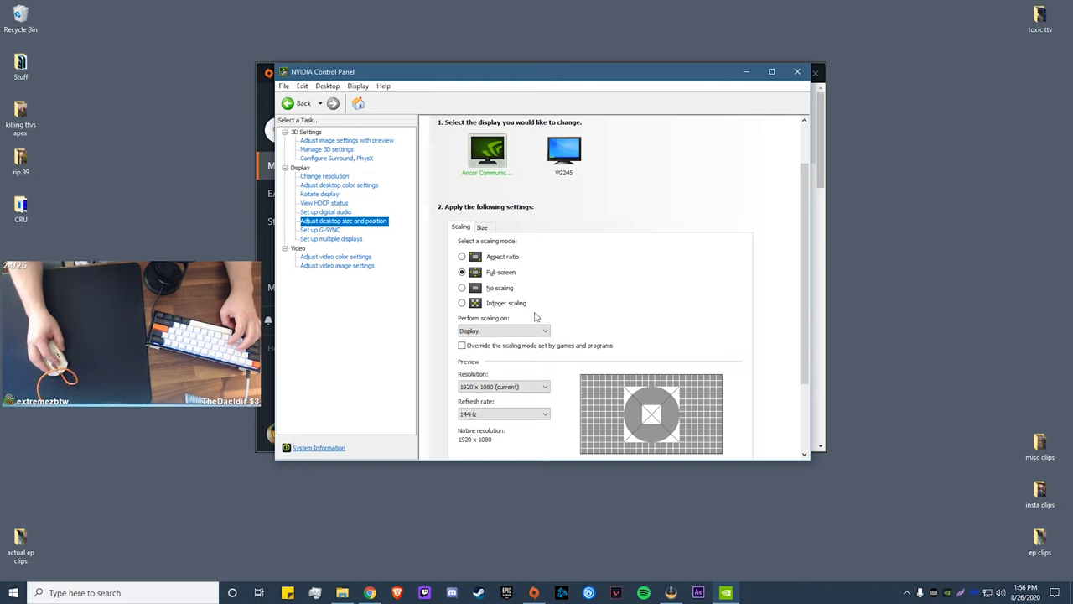
click(496, 345)
scroll(642, 302, down, 1)
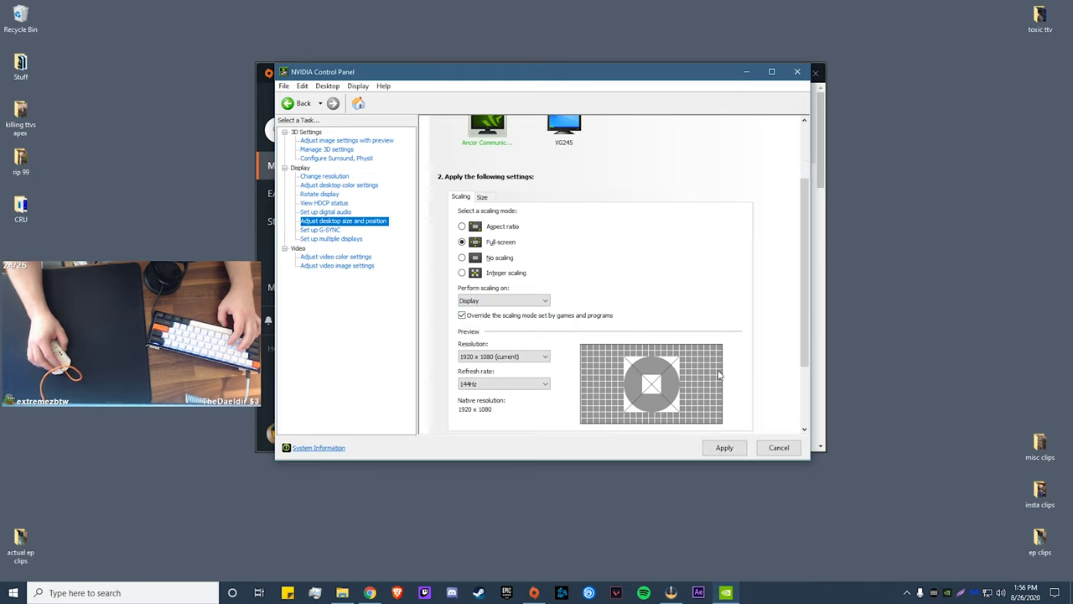
click(724, 448)
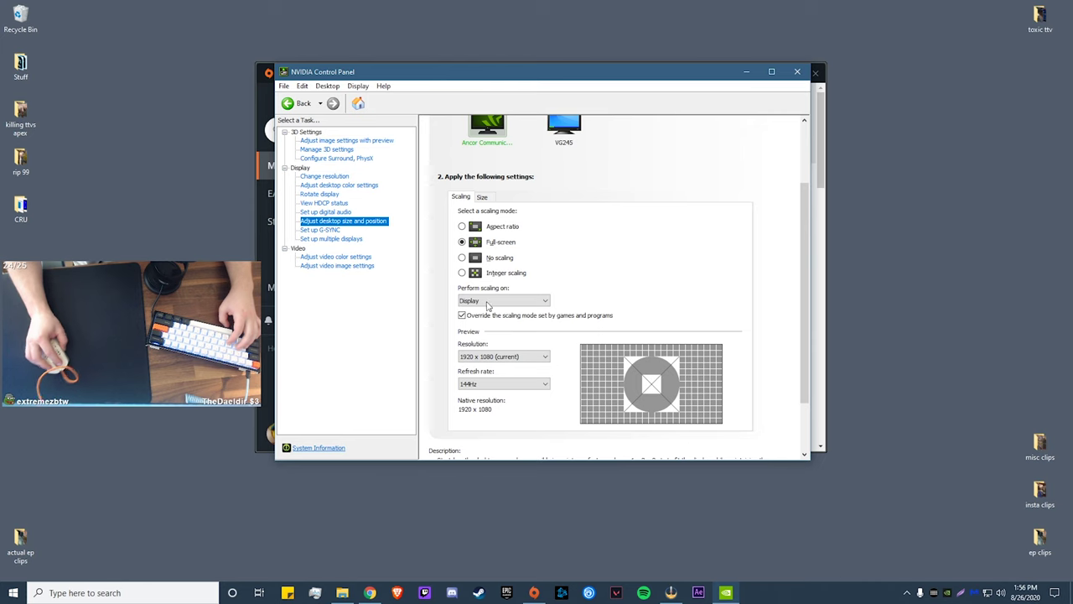
Step: Close NVIDIA Control Panel and launch CRU.exe from its desktop folder
click(798, 74)
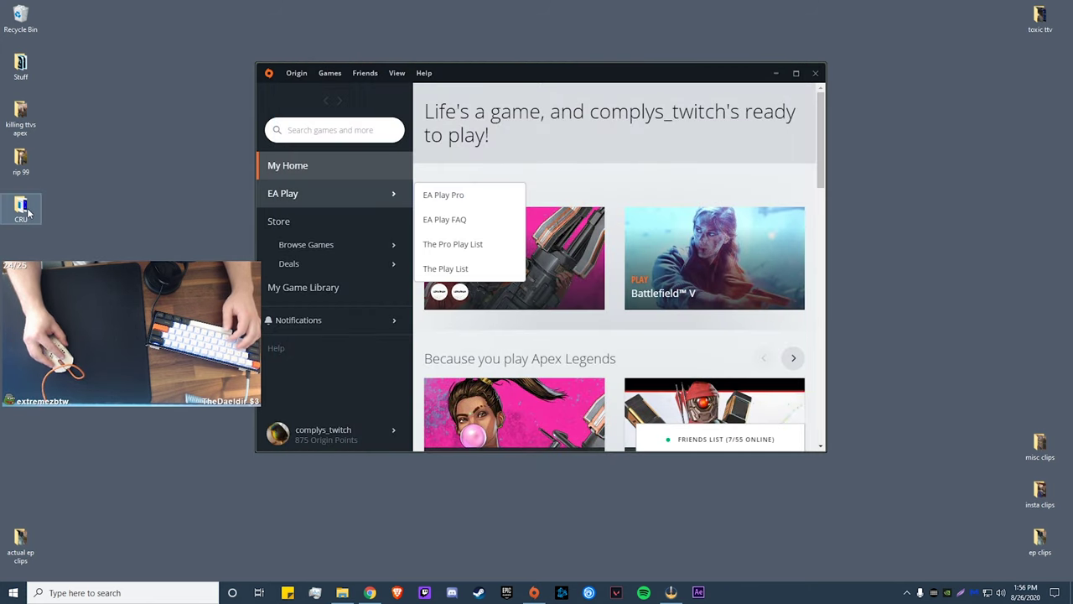
double_click(20, 208)
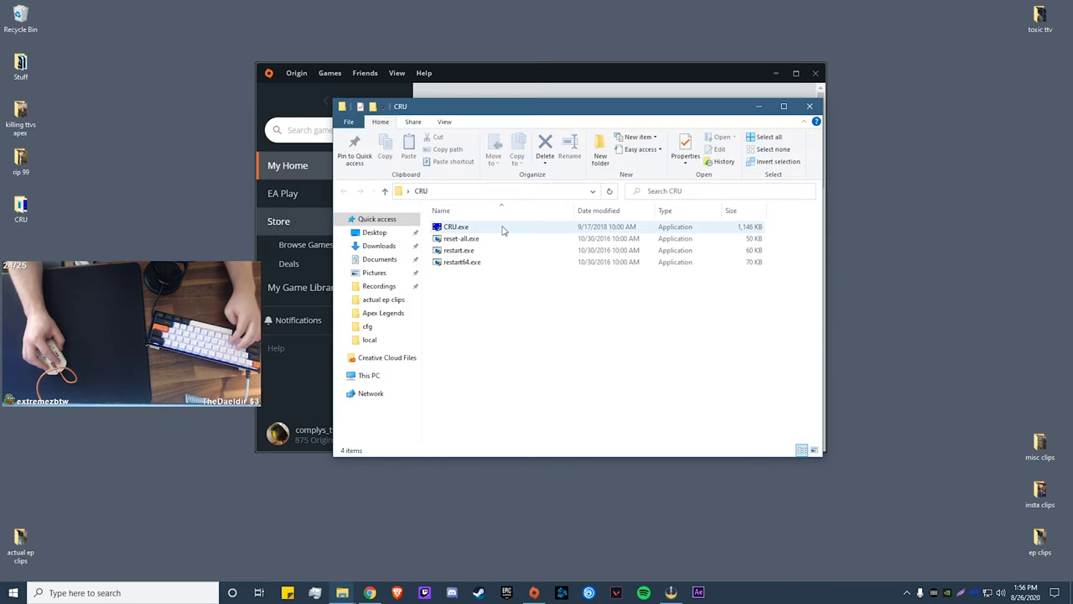
click(501, 229)
double_click(501, 228)
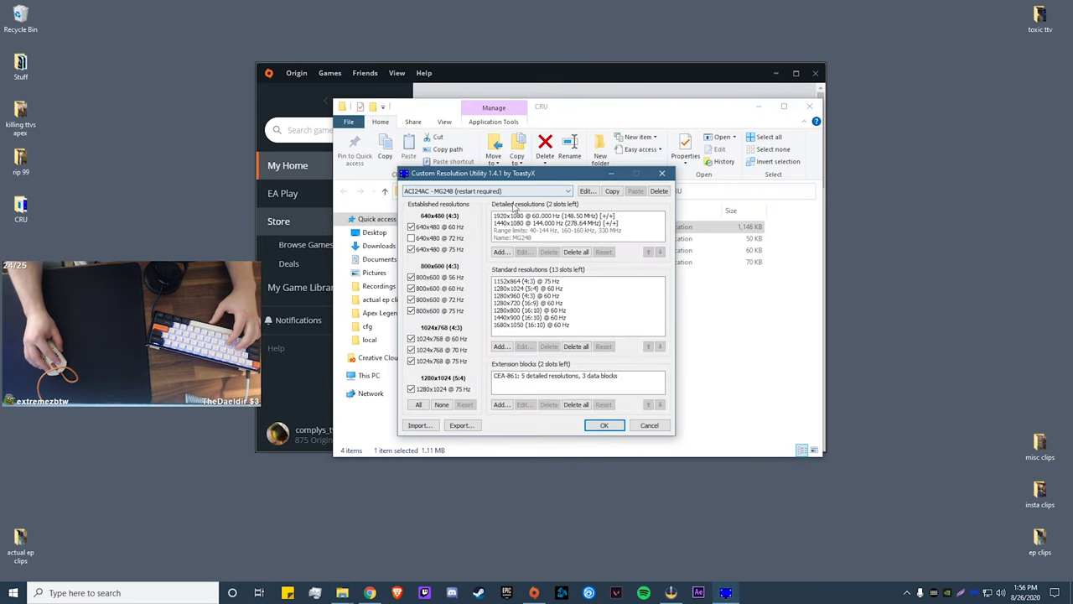
Step: Add a 1440x1080 detailed resolution at 144 Hz refresh and save it
click(500, 252)
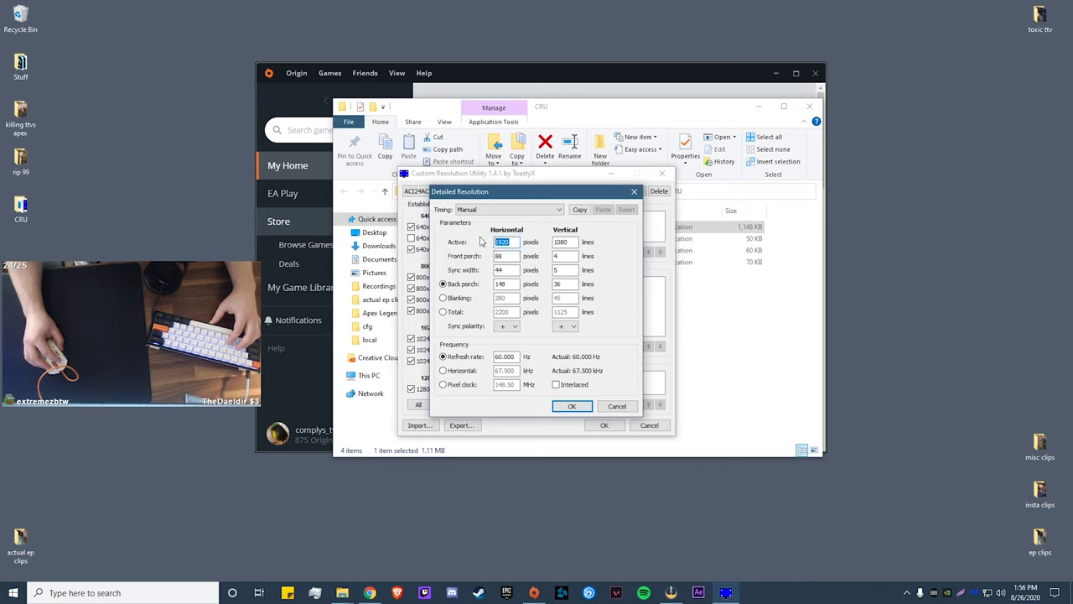
text(1440)
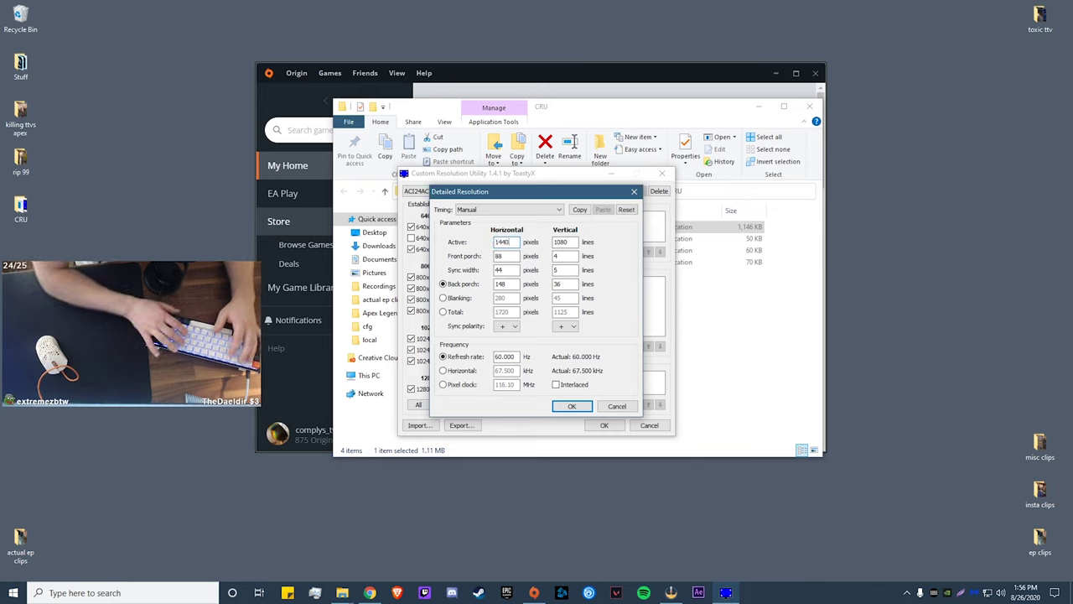
double_click(512, 356)
text(144)
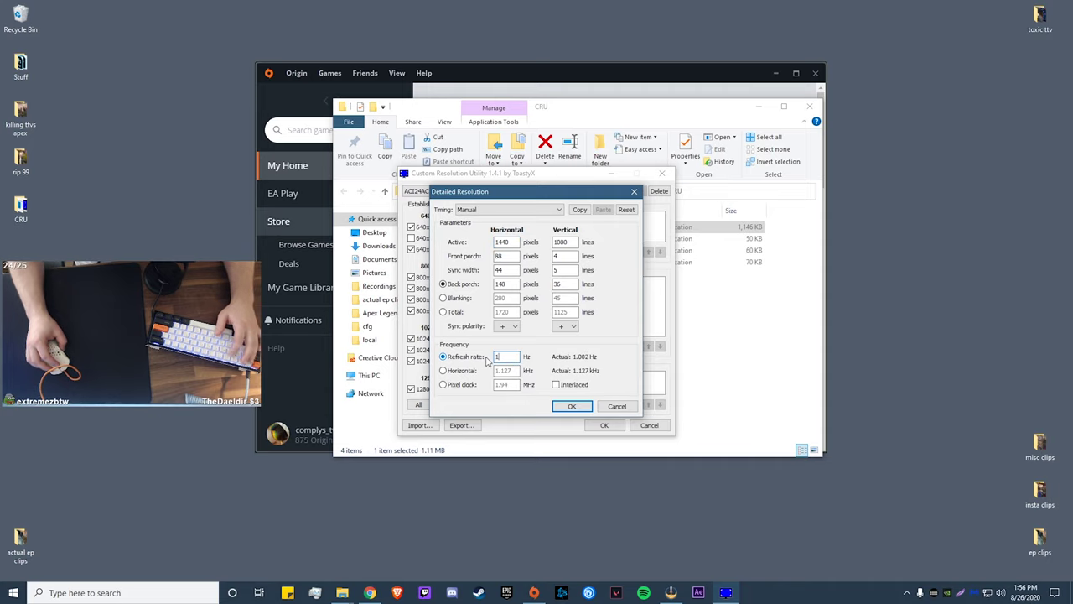
click(573, 407)
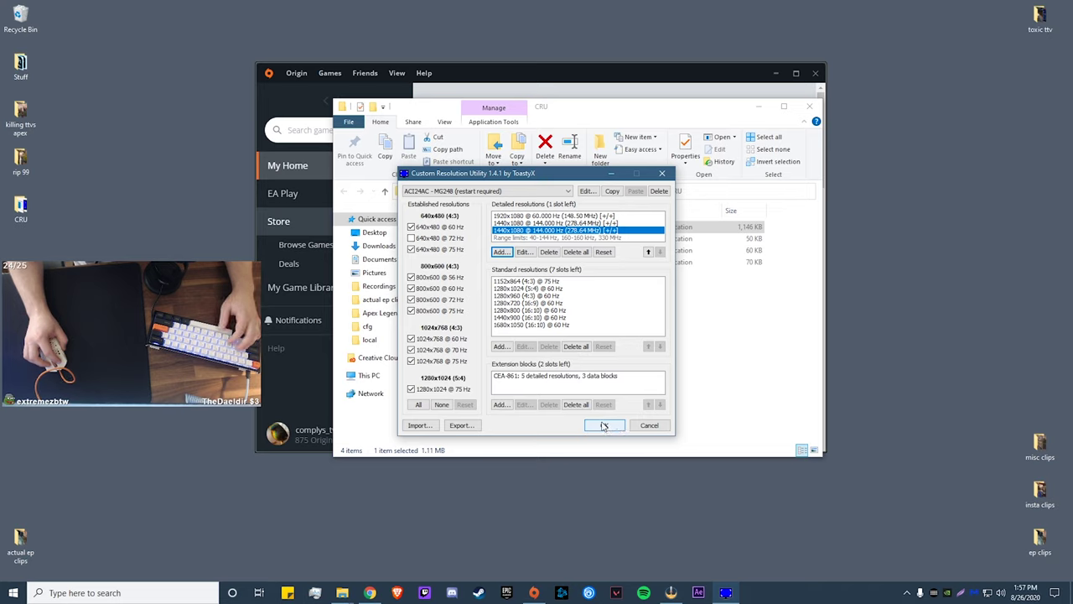
click(603, 425)
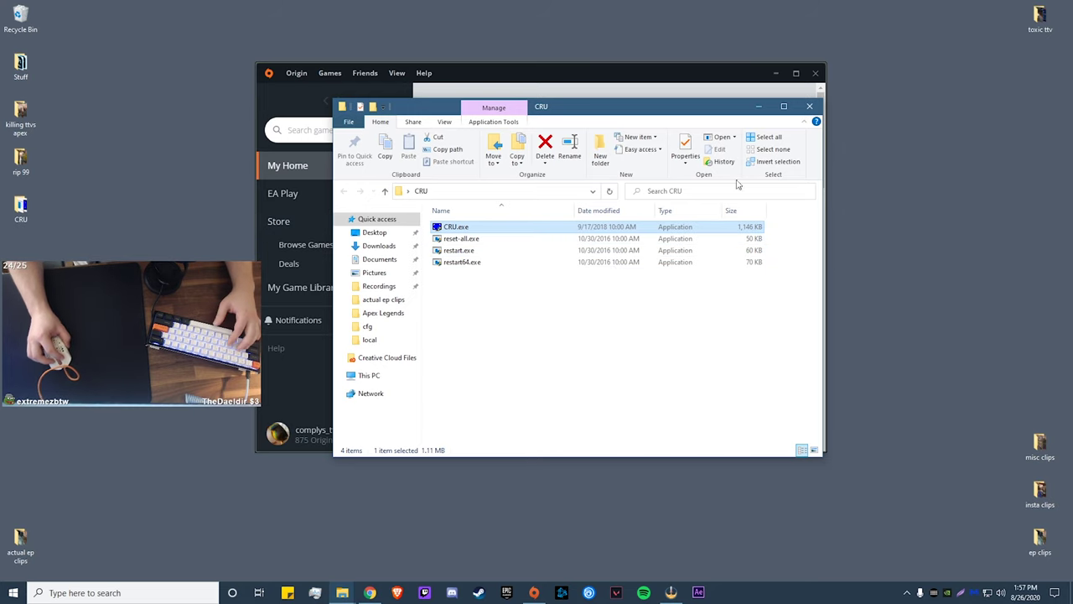
Step: Open Saved Games\Respawn\Apex\local via Windows search and open videoconfig.txt in Notepad
click(810, 108)
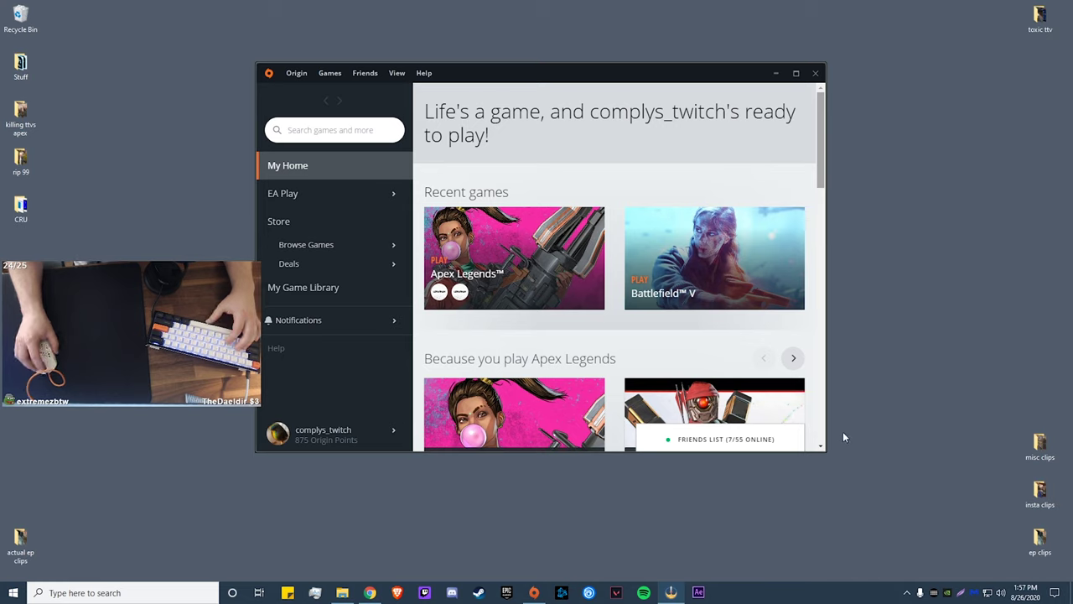
click(158, 590)
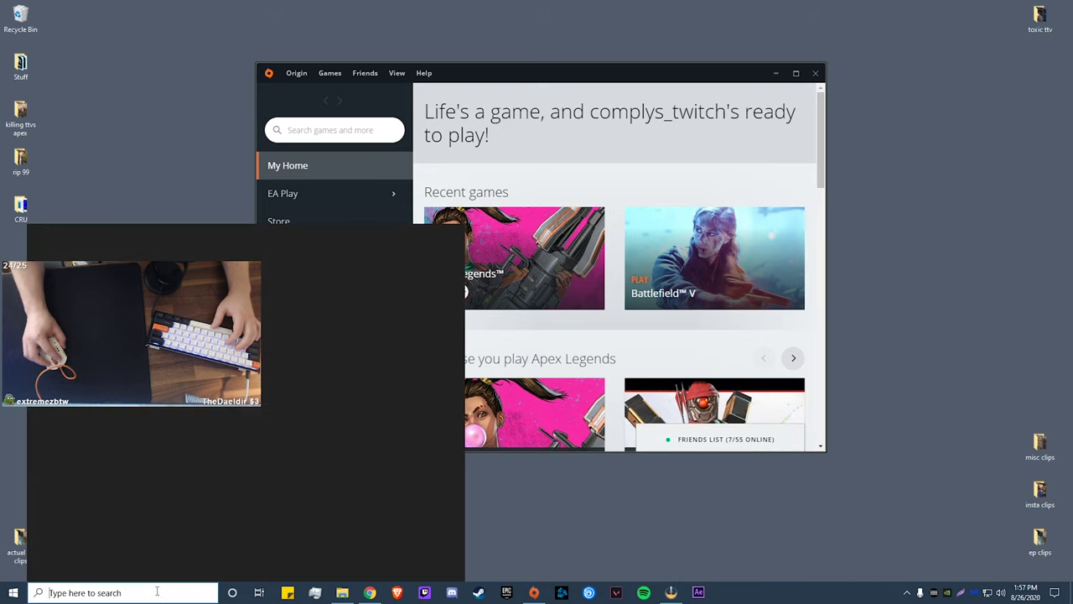
text(saved games)
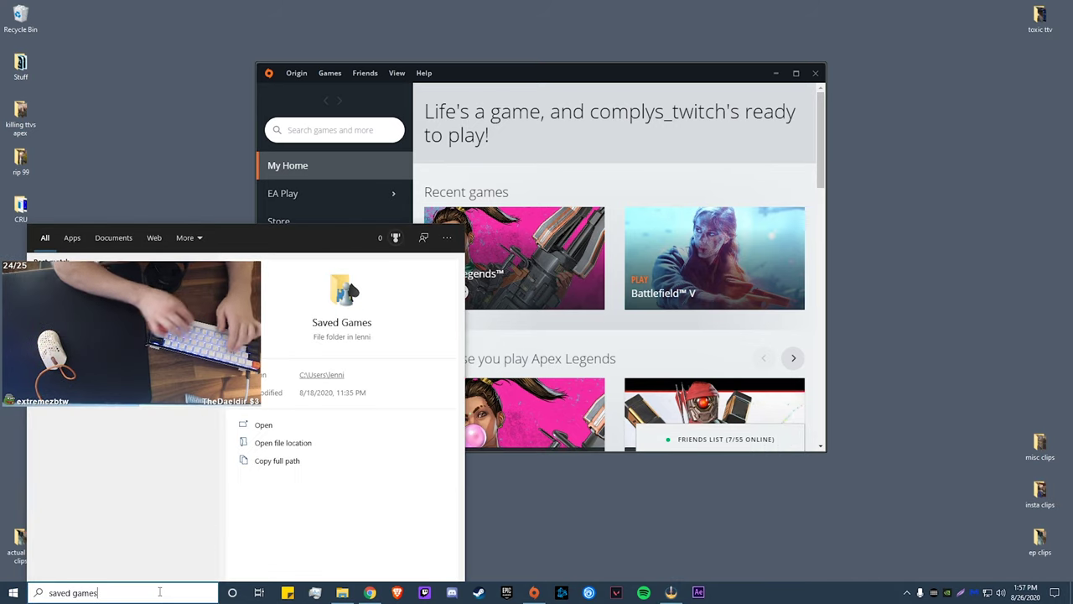
key(Return)
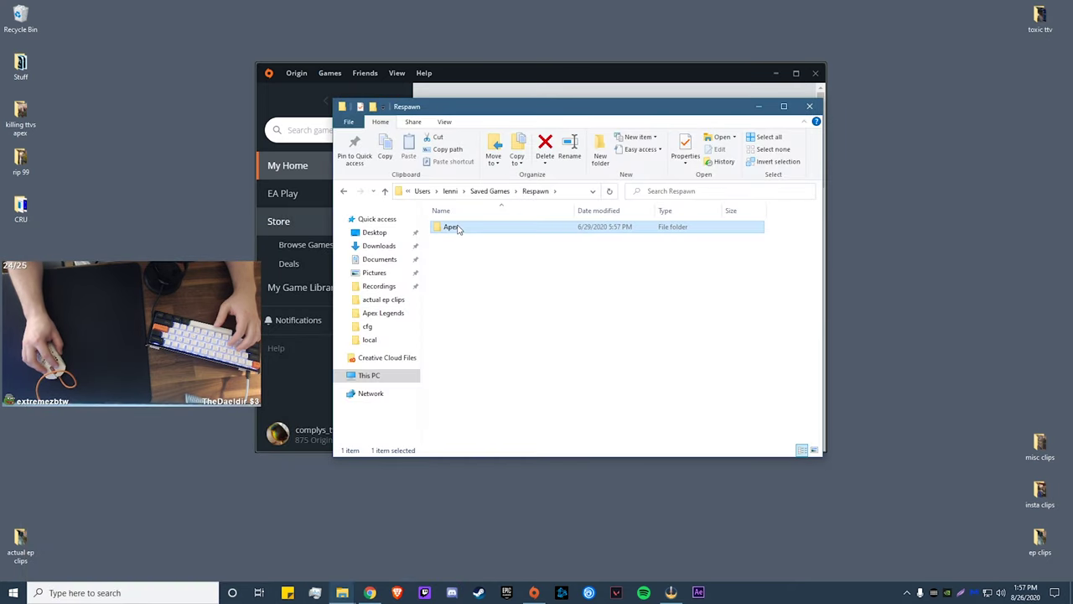
double_click(446, 227)
double_click(452, 239)
click(482, 250)
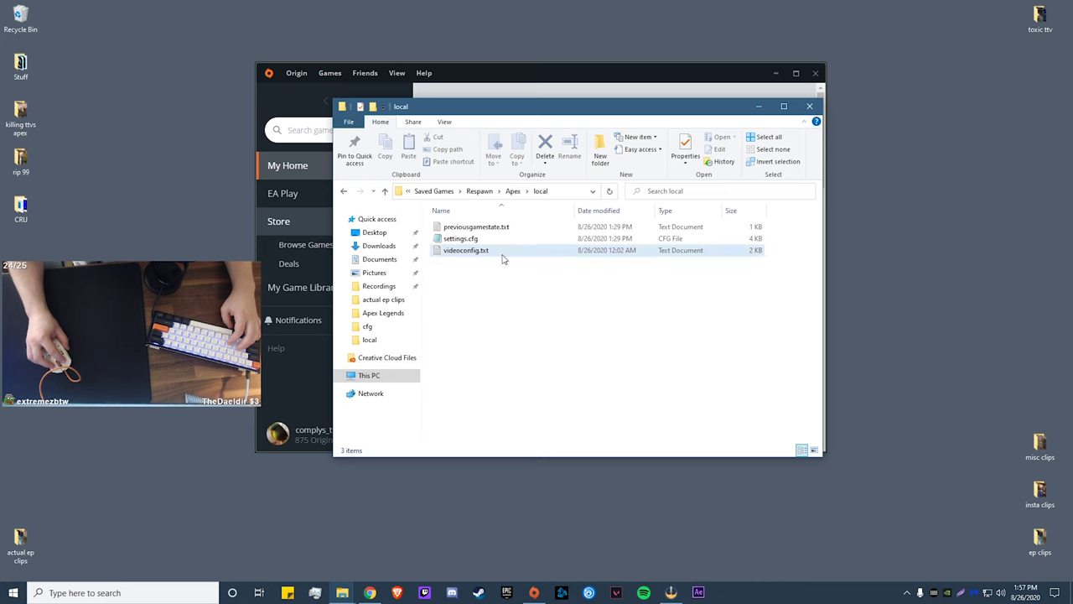
double_click(499, 255)
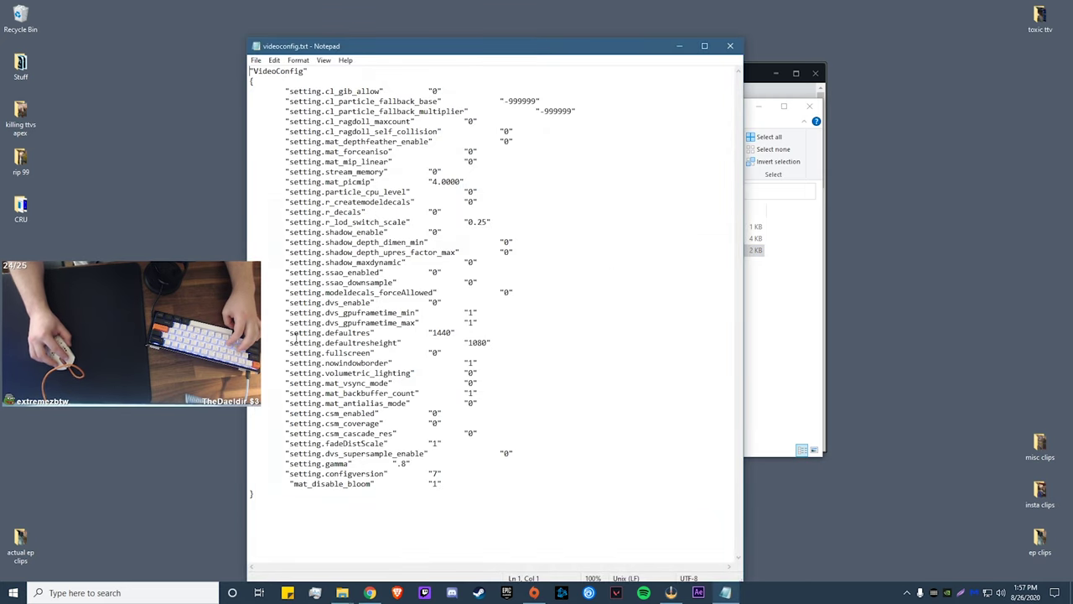
Step: Check defaultres 1440 and defaultresheight 1080, set fullscreen to 0, and save videoconfig.txt
drag(295, 335, 491, 361)
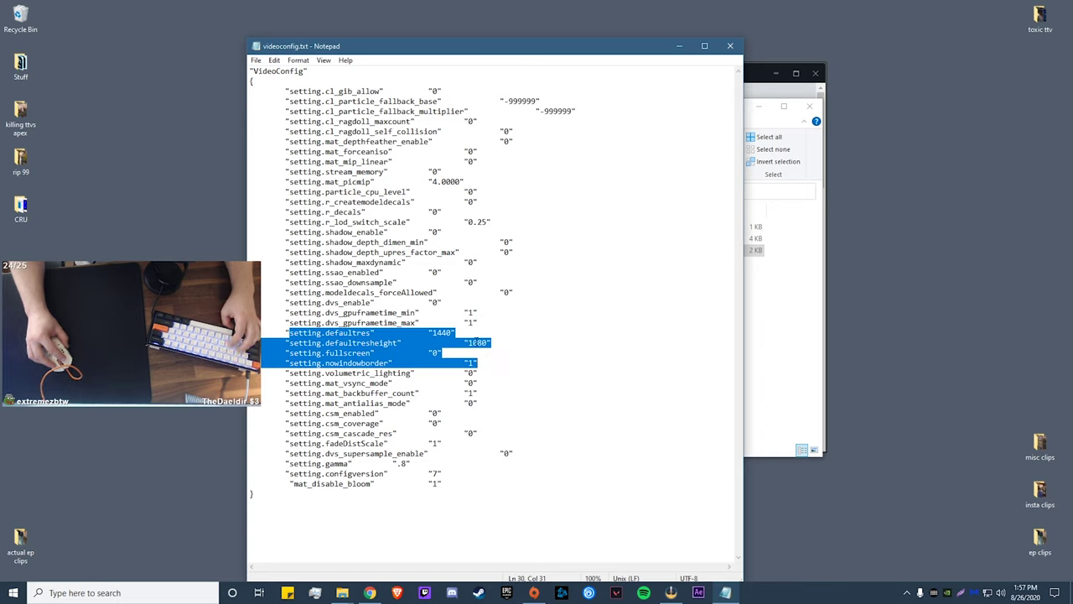
click(442, 352)
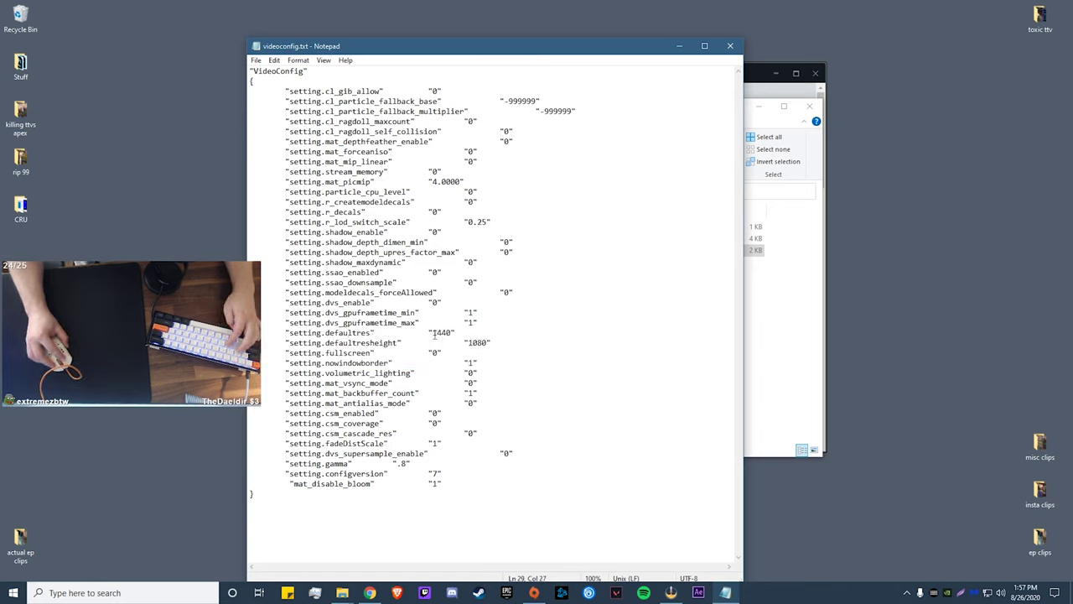
drag(434, 333, 450, 333)
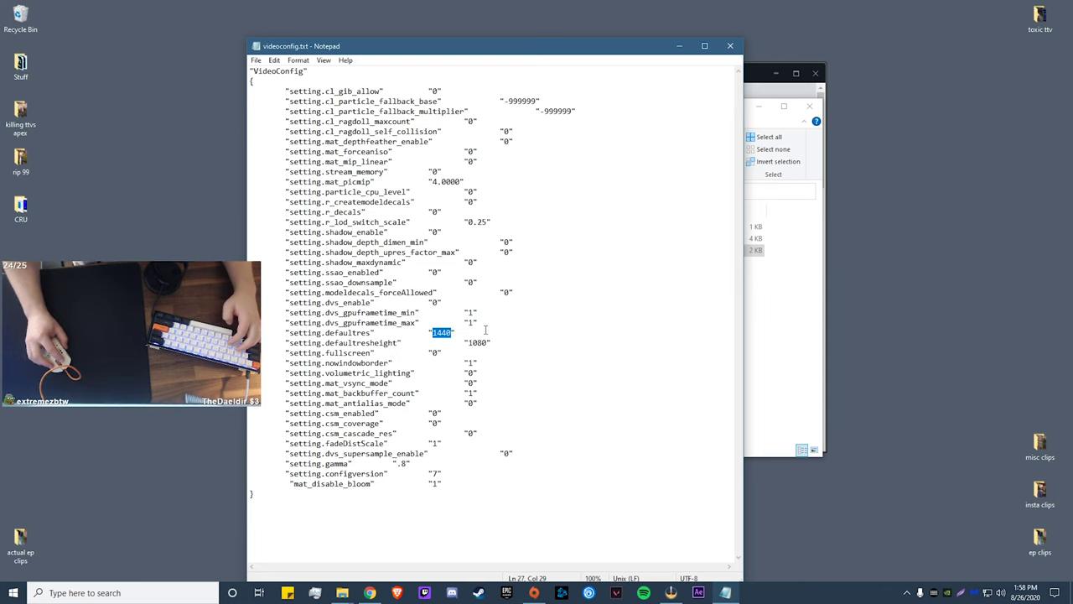
click(447, 333)
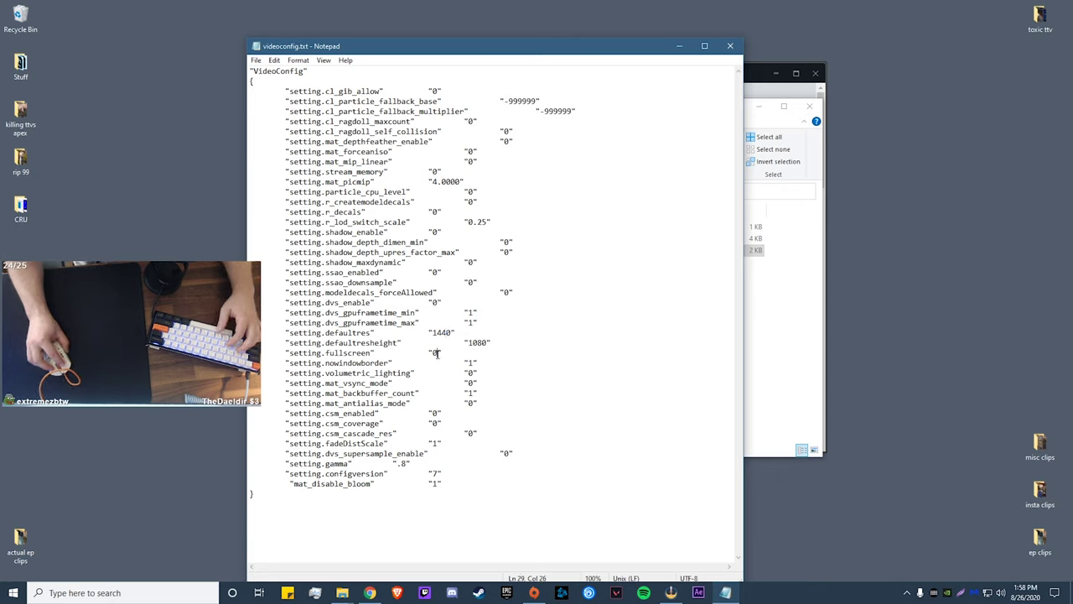
text(0)
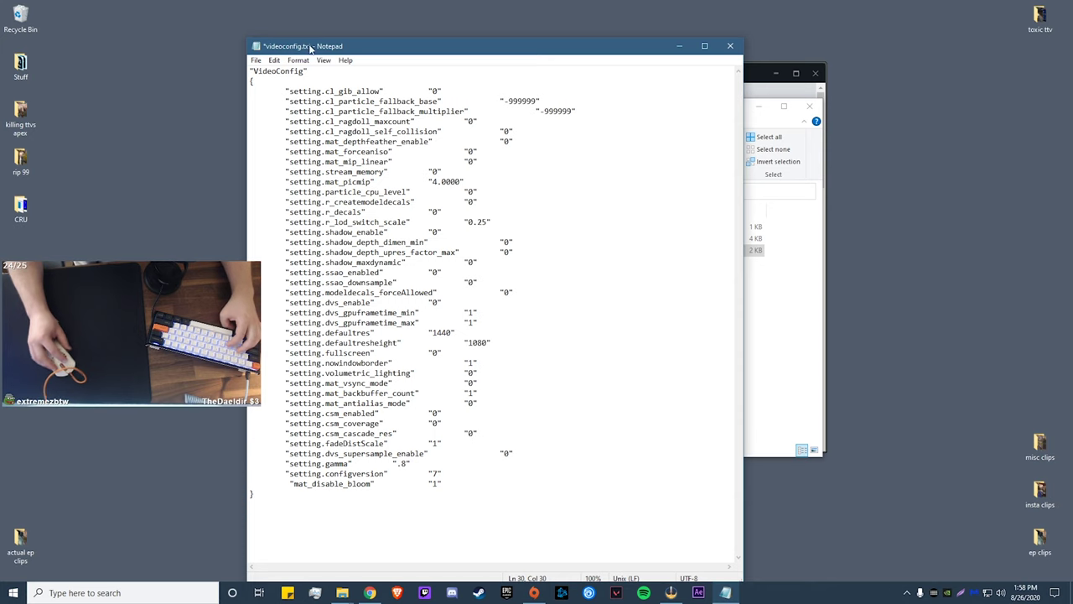
click(256, 59)
click(276, 111)
Step: Close Notepad, make videoconfig.txt Read-only in its Properties, and close the Explorer window
click(729, 45)
right_click(431, 248)
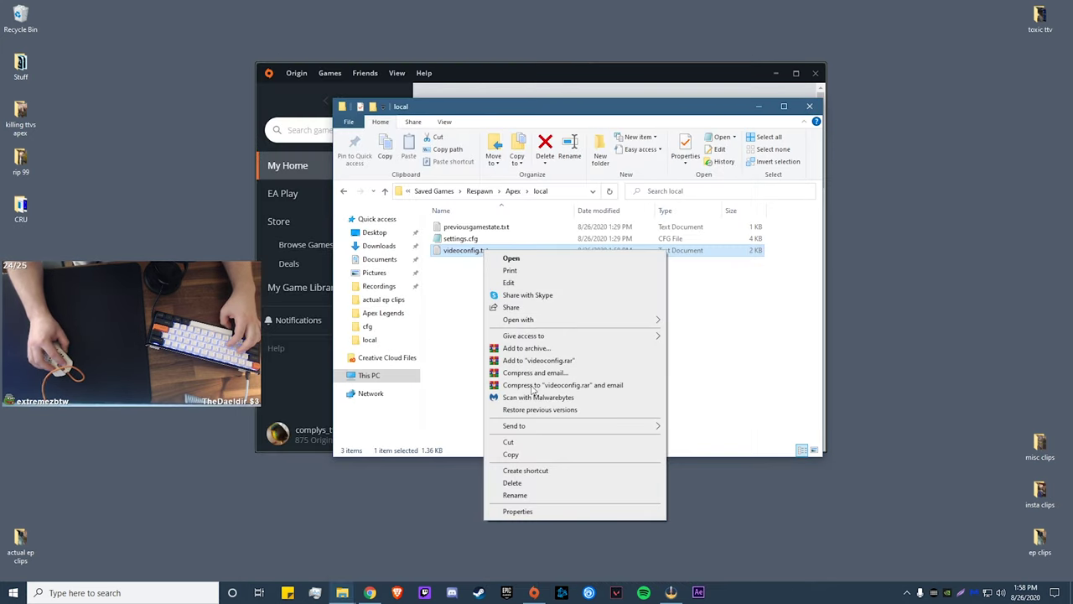
click(540, 513)
click(544, 461)
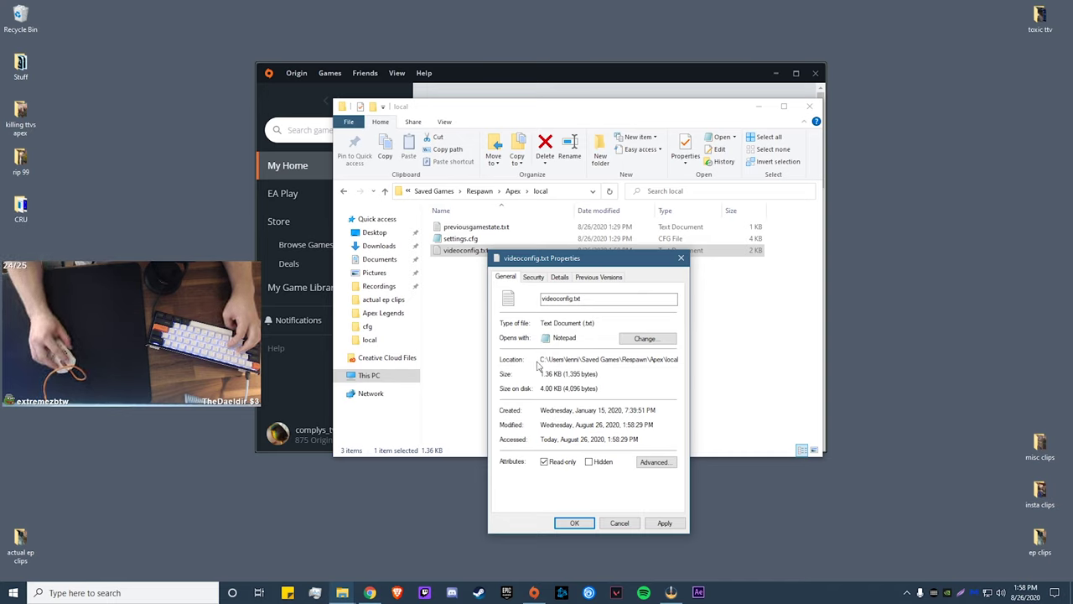
click(664, 523)
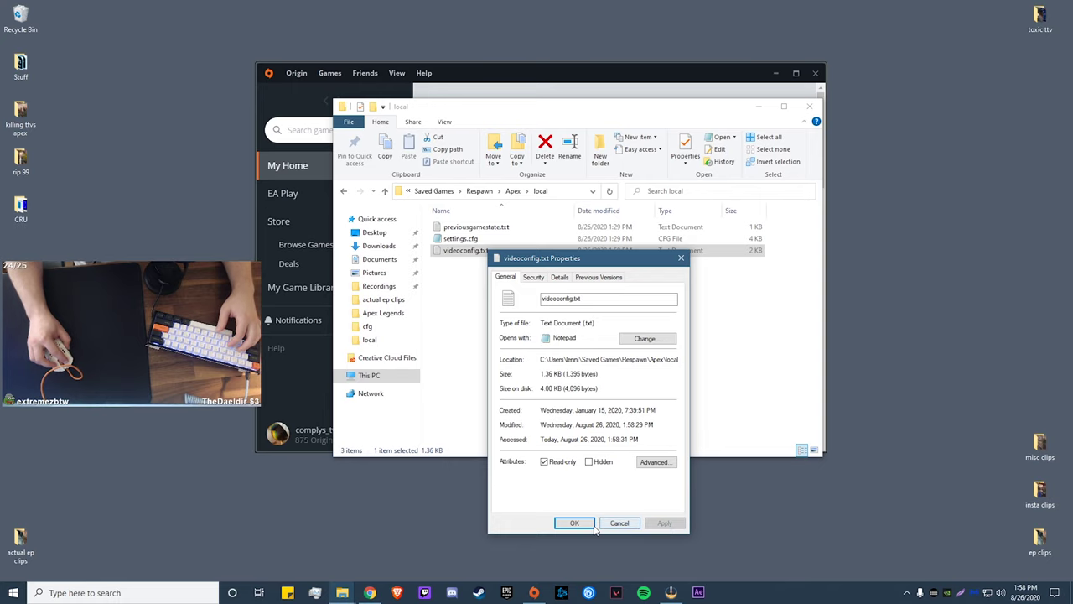
click(574, 522)
click(809, 105)
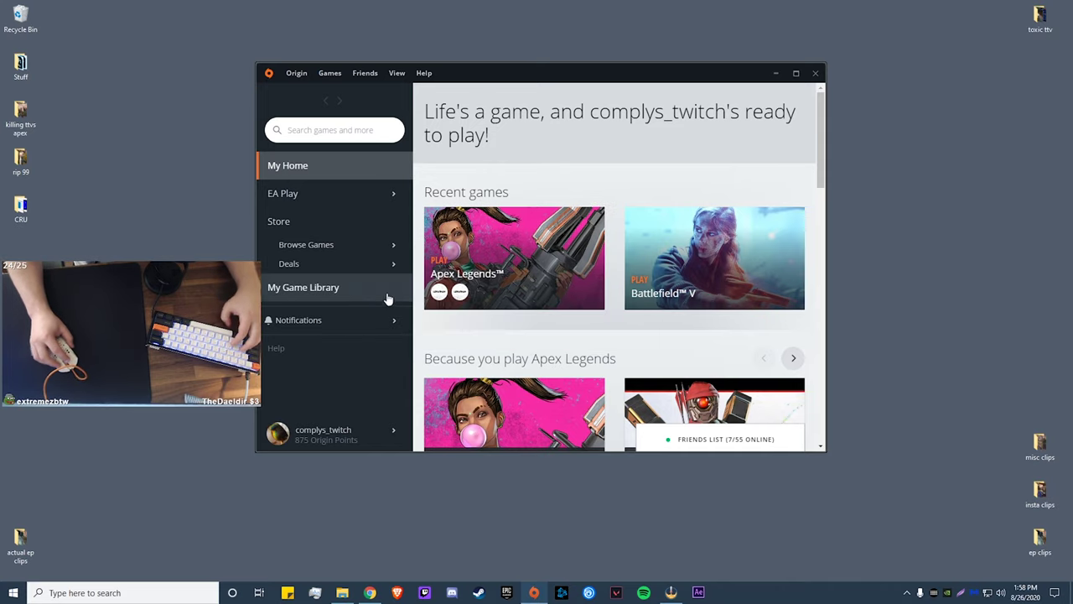
Step: Save Apex's launch options with +mat_letterbox_aspect_goal 0, +mat_letterbox_aspect_threshold 0, +building_cubemaps "1"
click(362, 296)
right_click(471, 255)
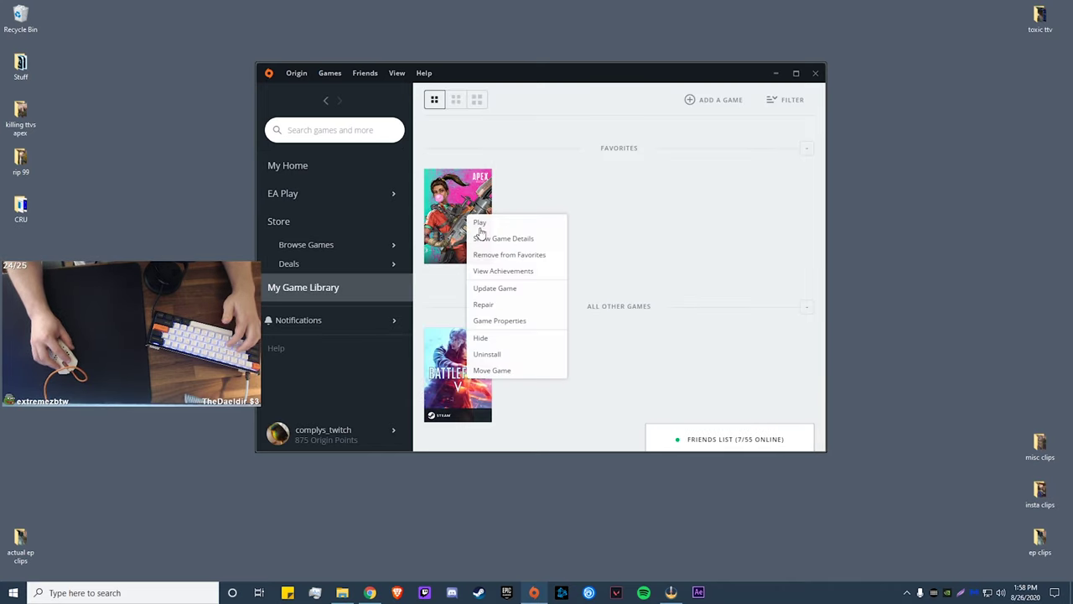
click(501, 317)
click(462, 166)
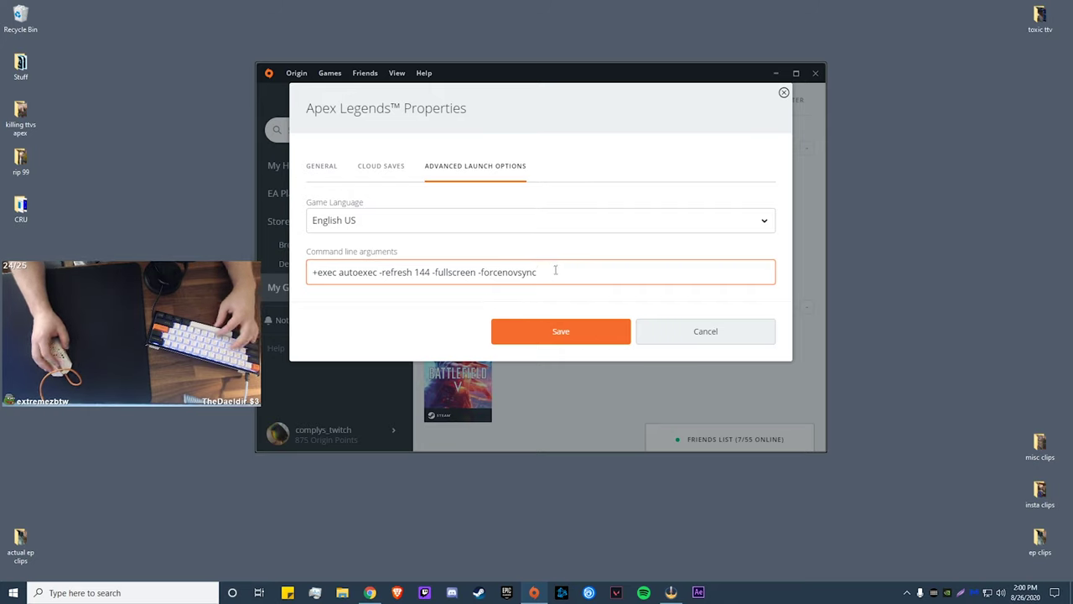
key(ctrl+v)
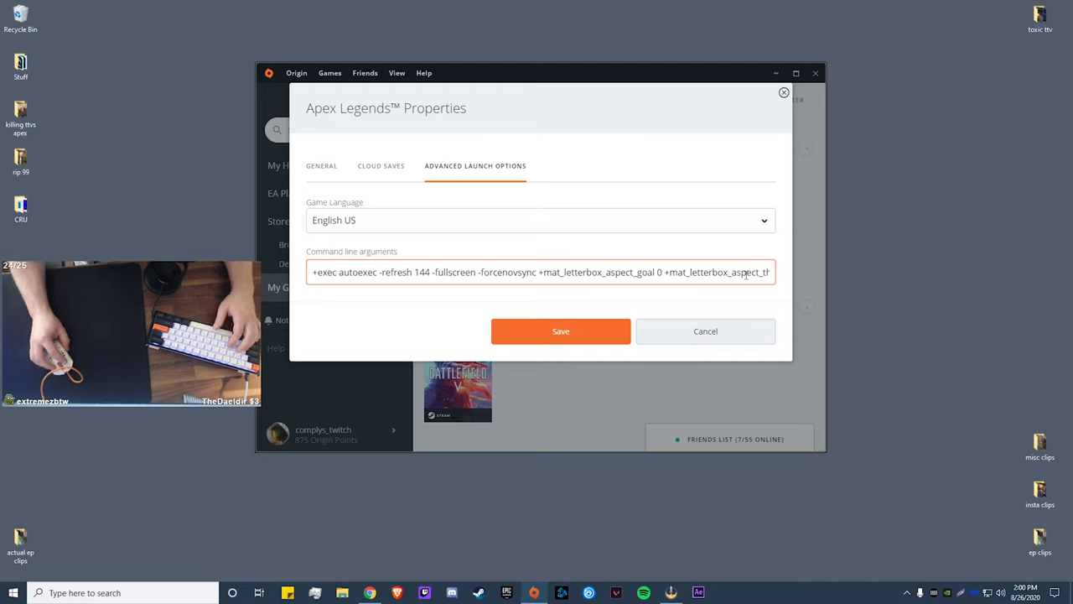
key(End)
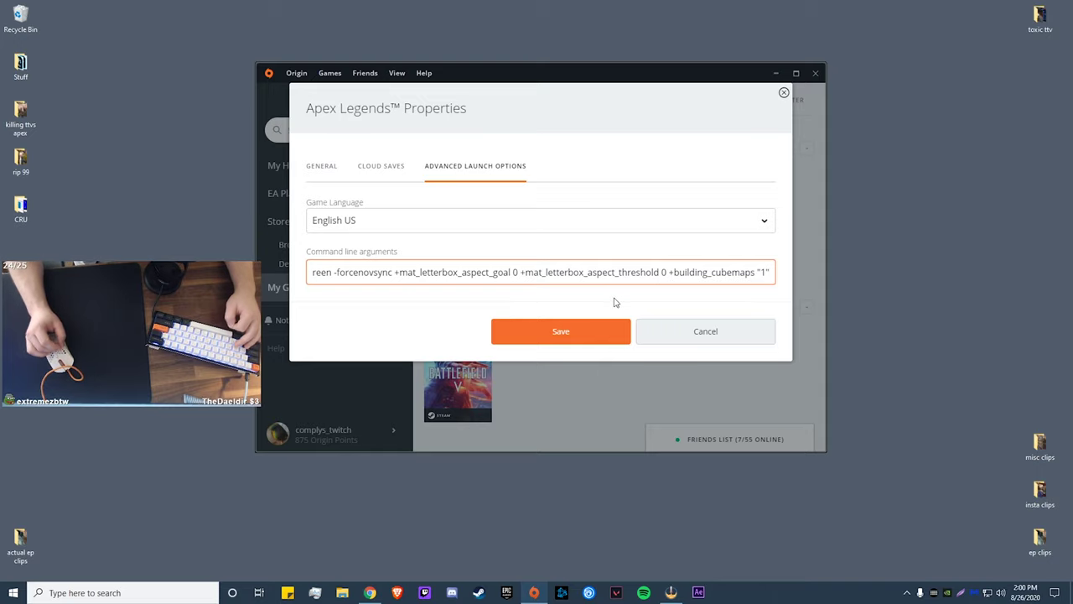
click(579, 337)
drag(568, 73, 561, 71)
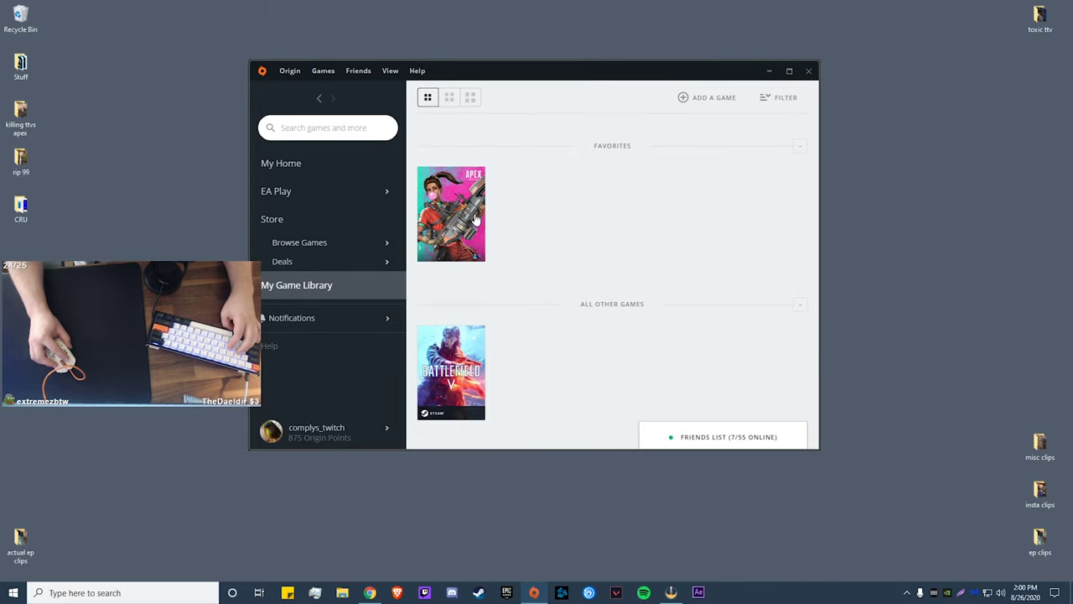
Step: Launch Apex Legends from its tile in the Origin game library
mouse_move(483, 264)
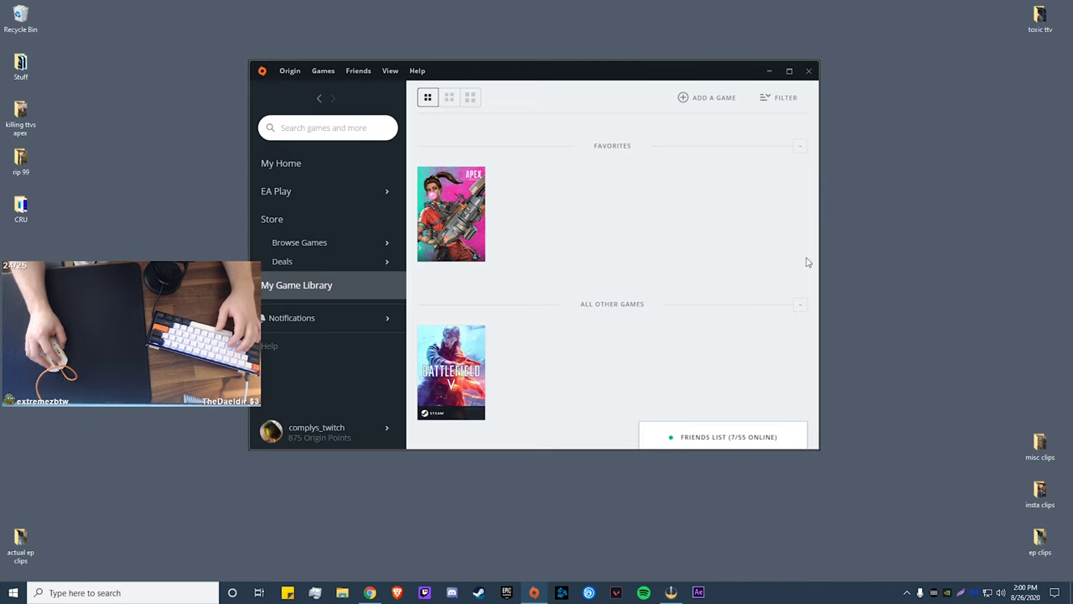
click(455, 215)
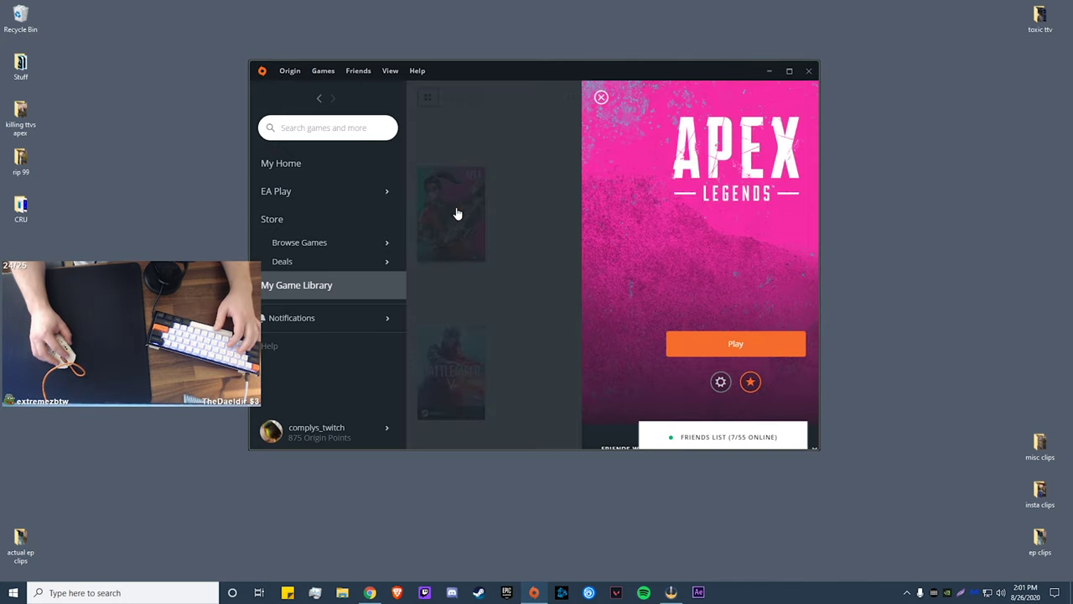
click(660, 327)
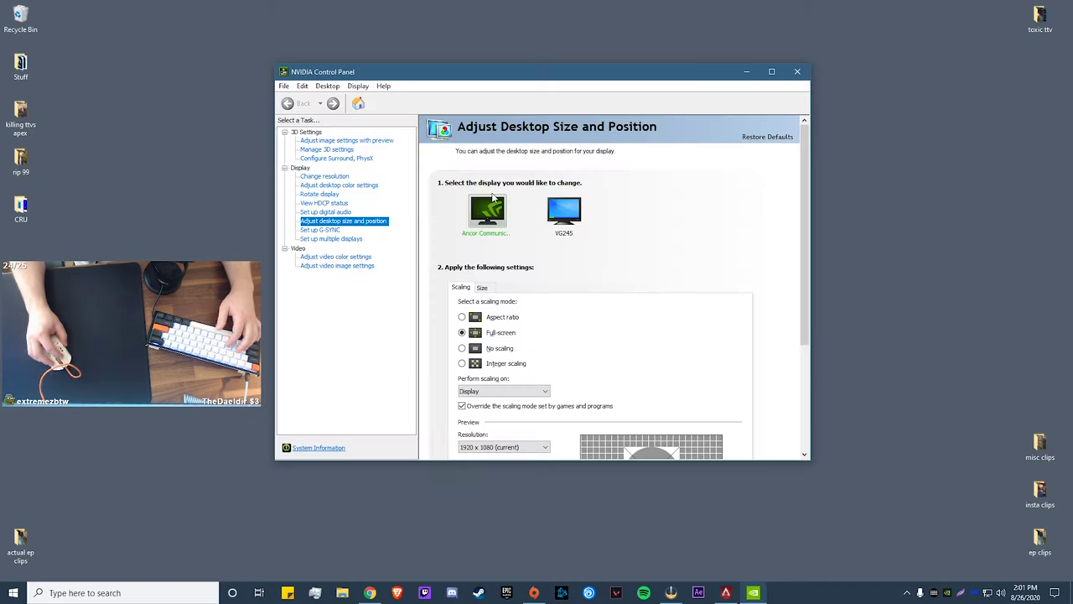
Step: Switch the display to the custom 1440 x 1080 resolution and keep it
click(332, 178)
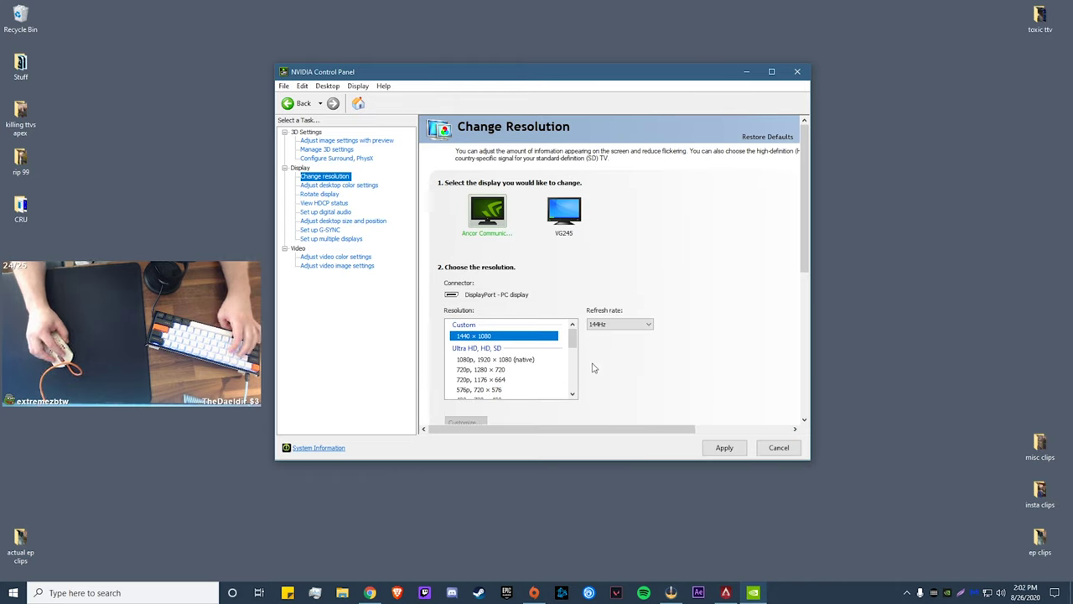
click(726, 448)
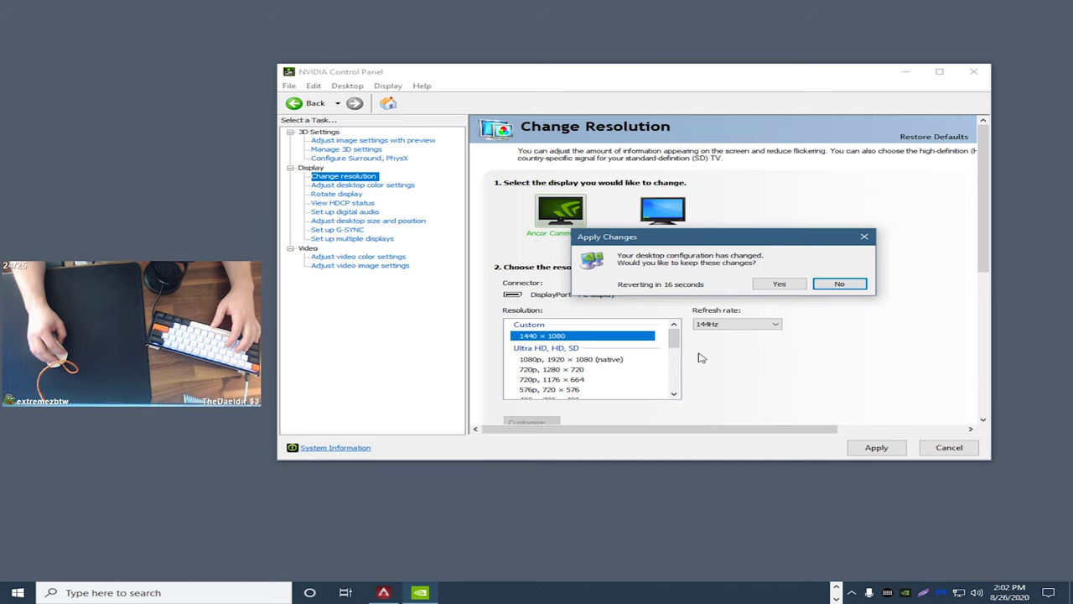
click(775, 284)
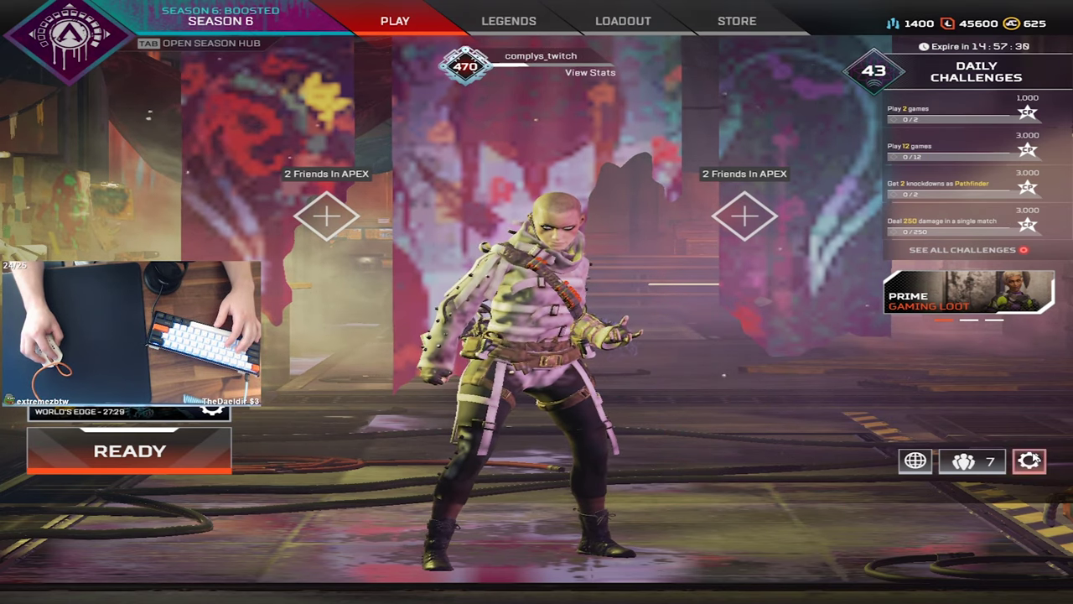
click(1029, 460)
click(537, 257)
click(621, 23)
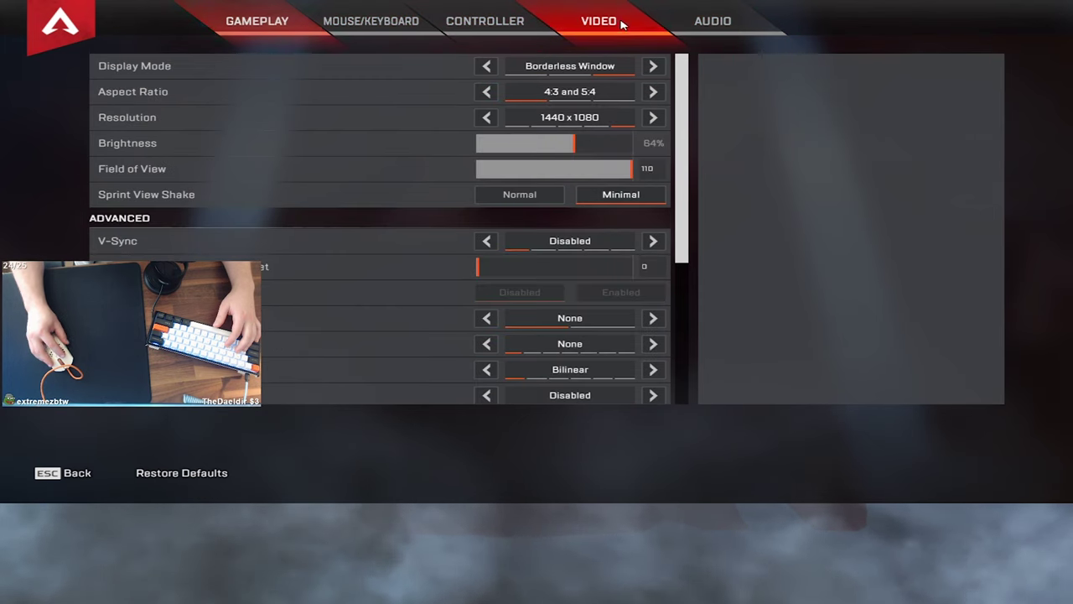
key(Escape)
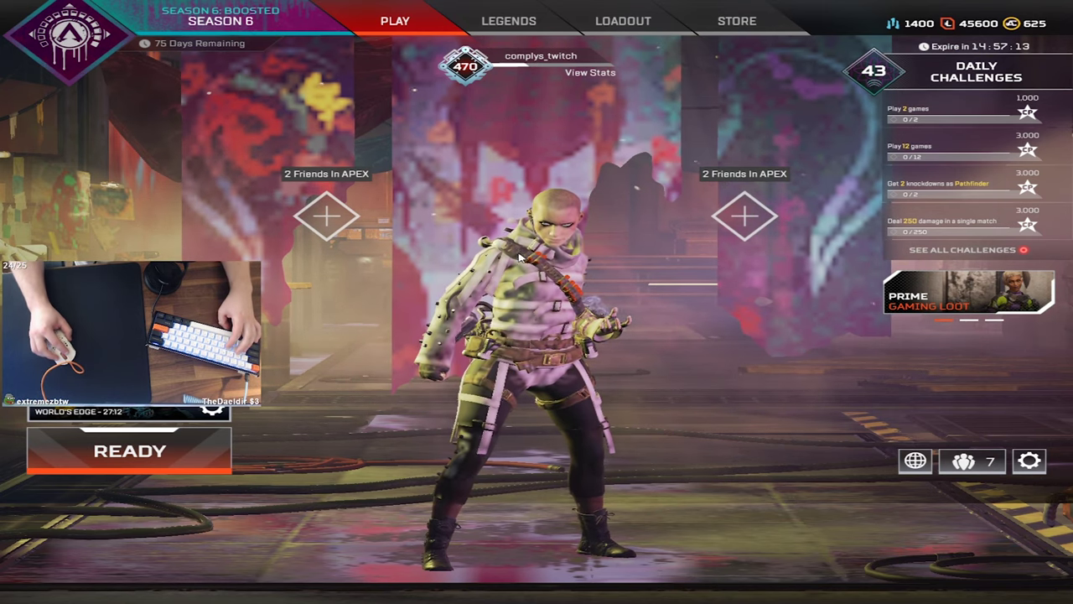
click(507, 22)
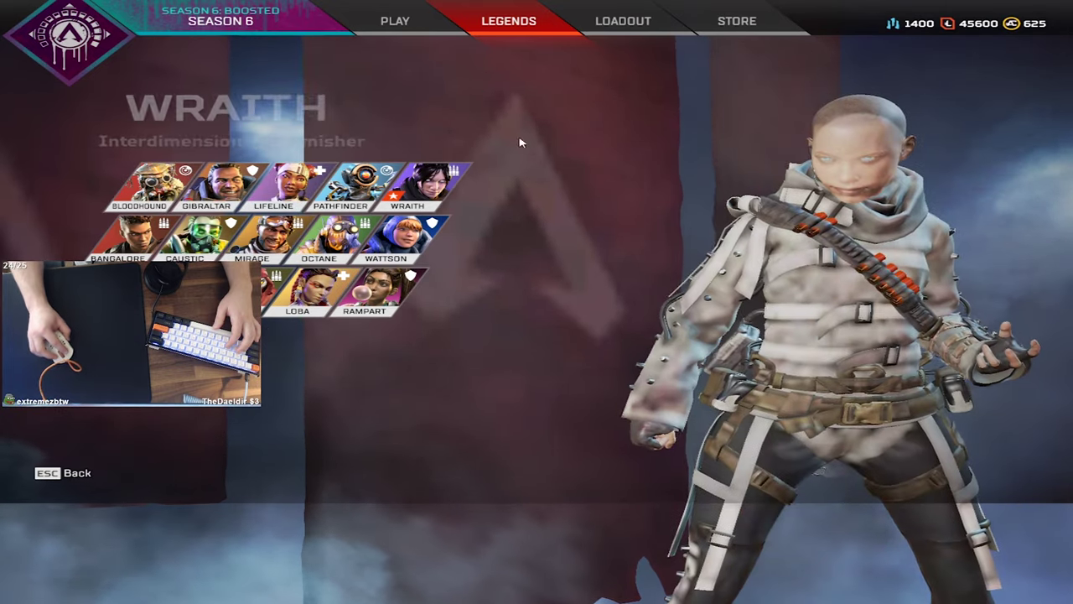
key(Escape)
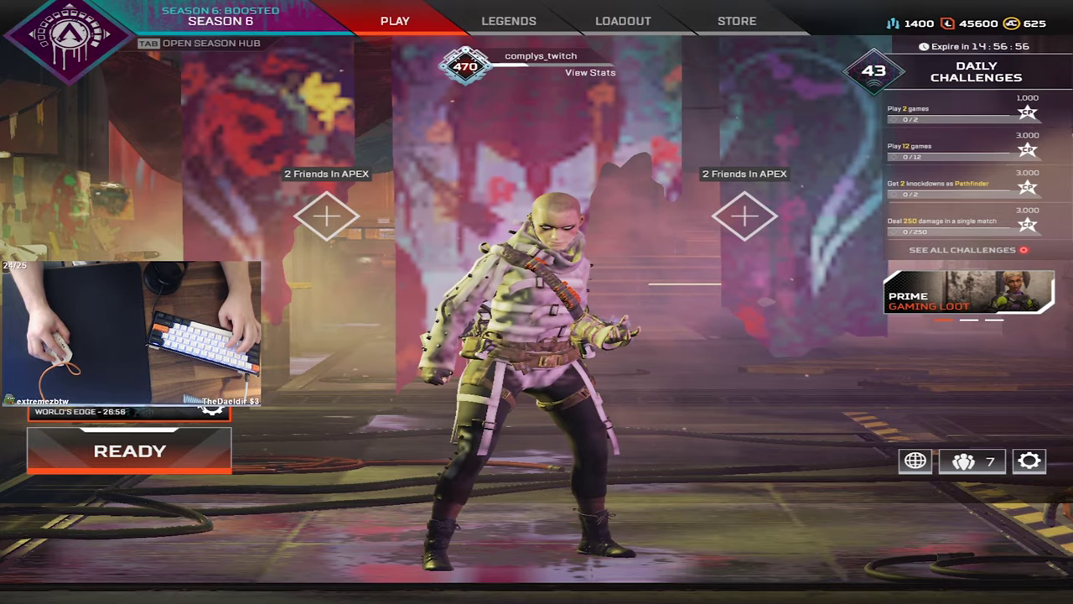
Step: Load into the Firing Range and walk the player away from the loot at stretched 1440x1080
click(101, 412)
key(Escape)
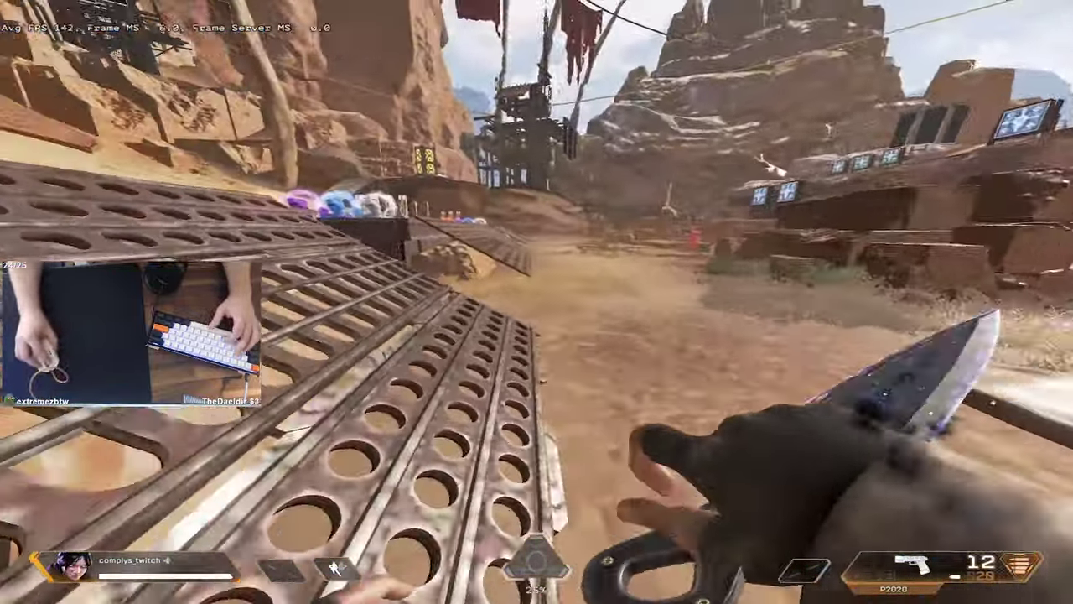
key(w)
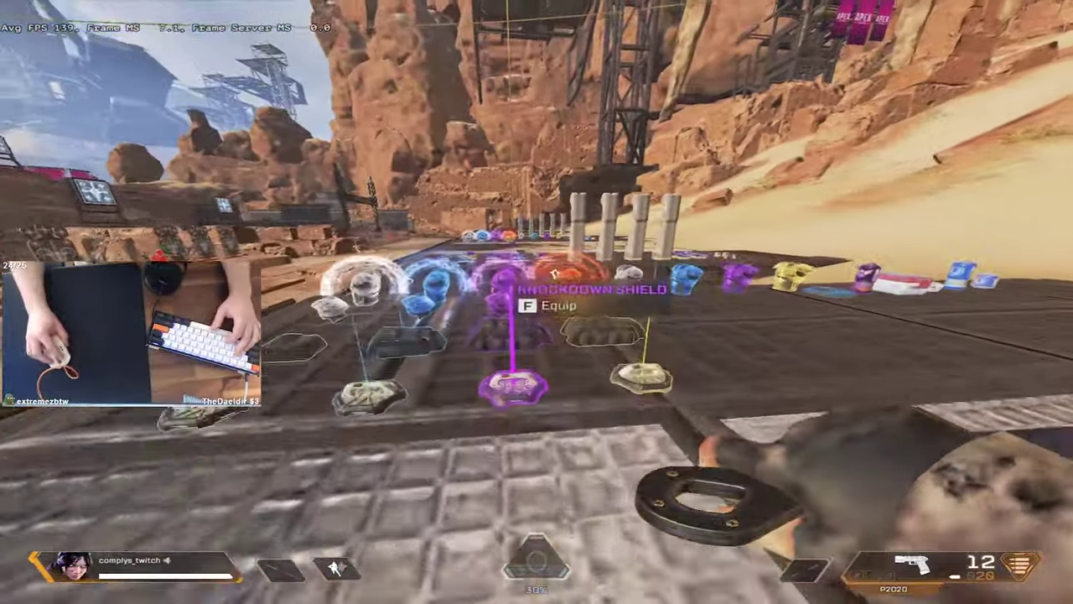